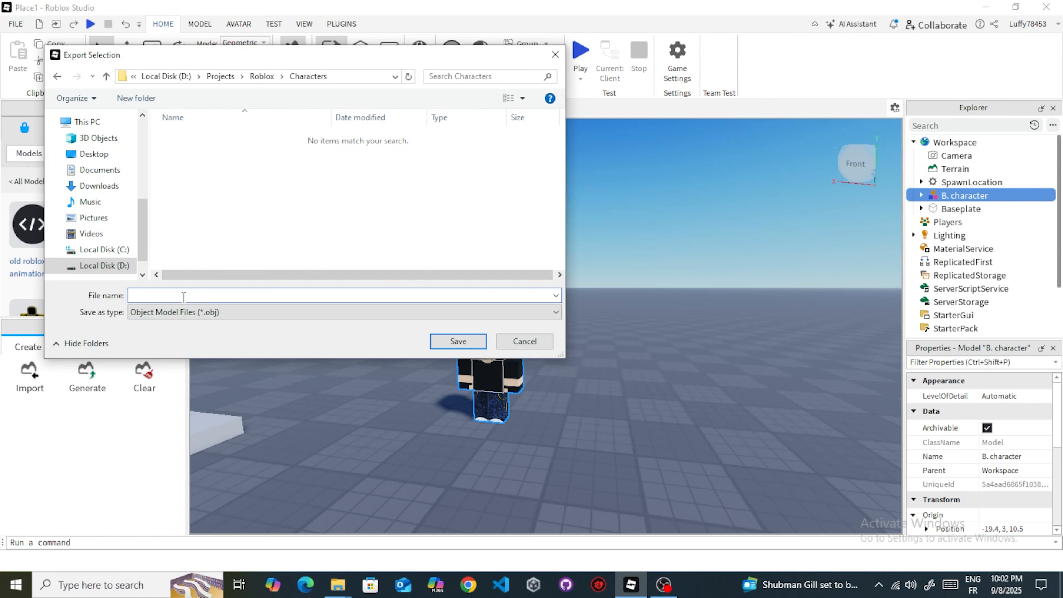
- Export the selected character model as an OBJ file named character in the Roblox Characters folder
type("characte")
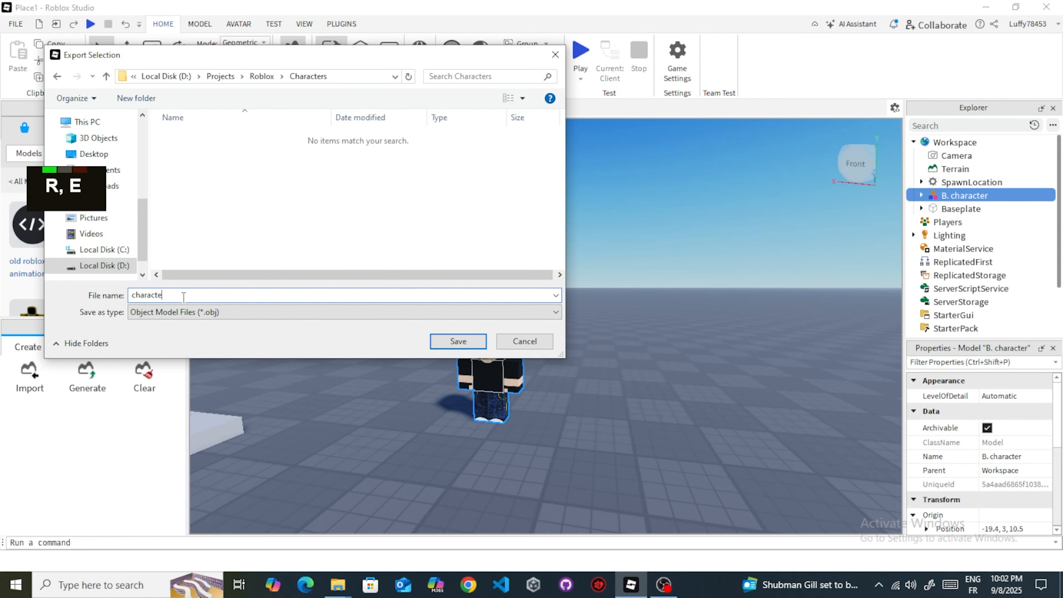
type("r")
left_click(457, 340)
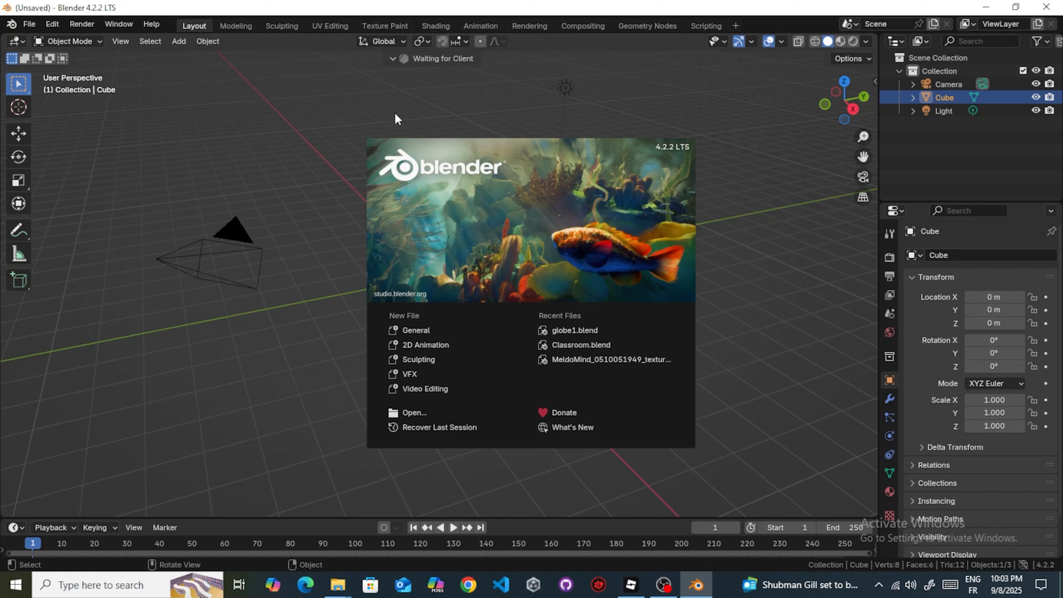
- In Blender, dismiss the splash screen and delete the default camera, cube and light
left_click(327, 122)
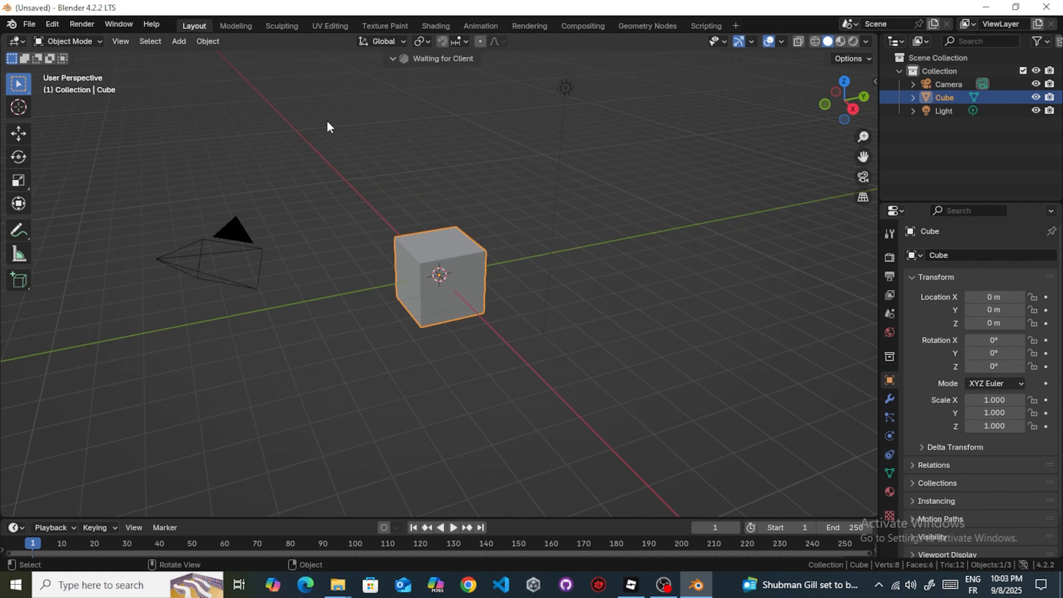
left_click_drag(676, 97, 138, 401)
key("Delete")
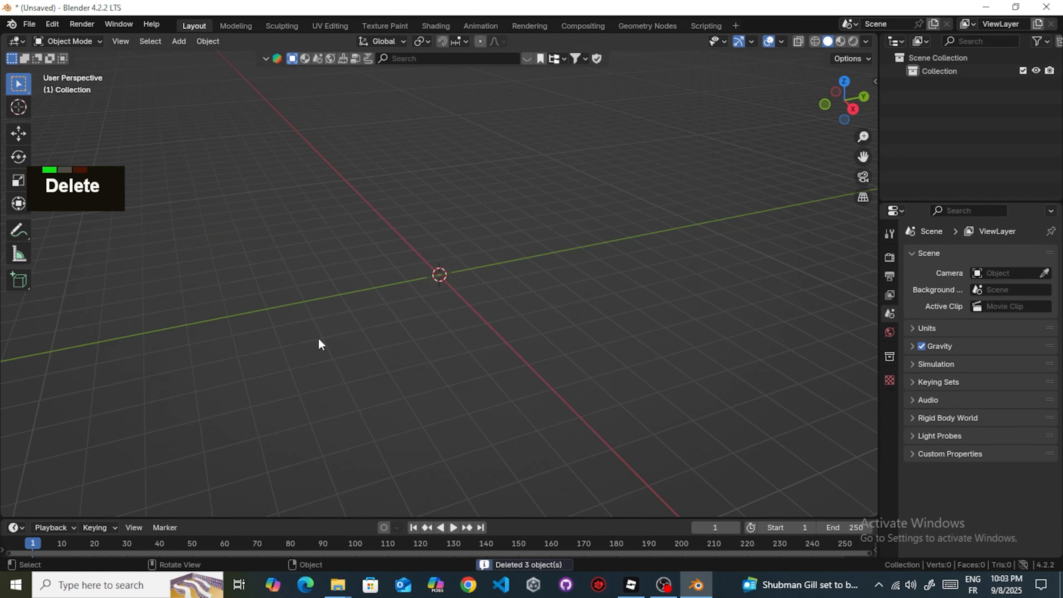
- Import character.obj as a Wavefront OBJ from the D:\Projects\Roblox\Characters folder
left_click(28, 25)
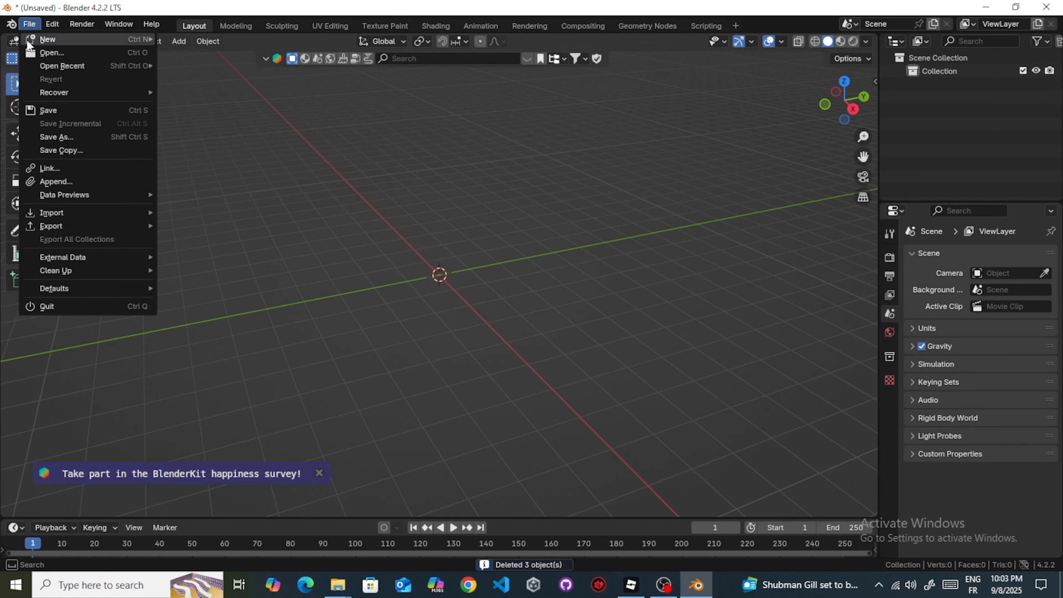
mouse_move(51, 214)
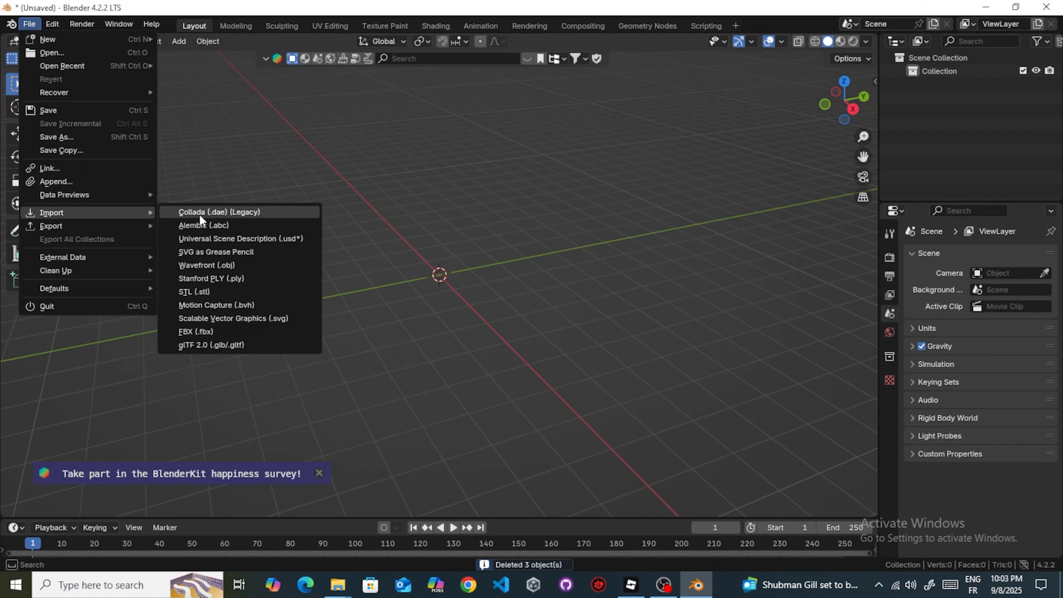
double_click(211, 265)
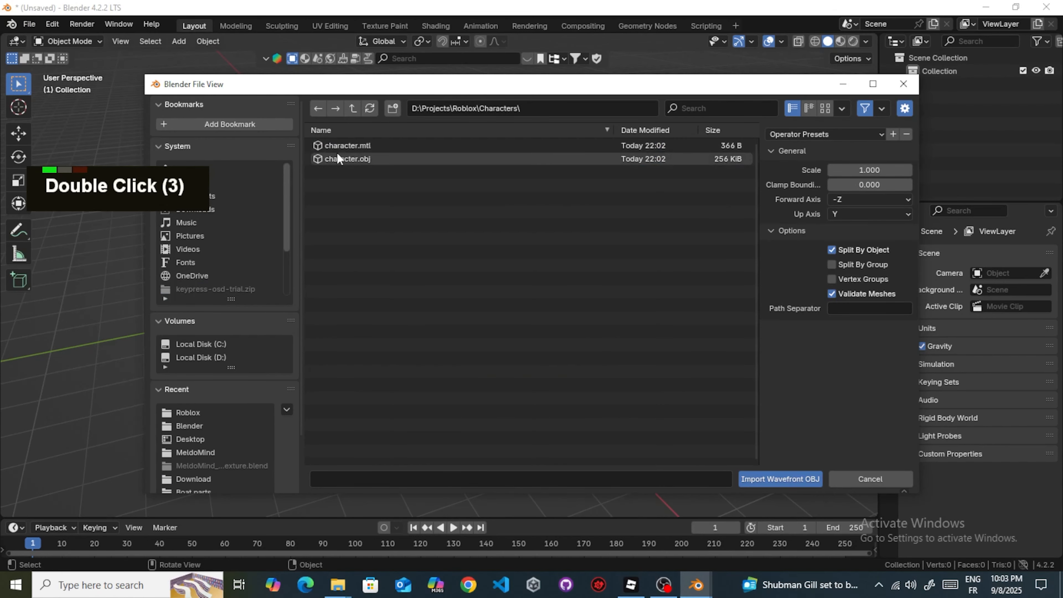
left_click(340, 159)
left_click(772, 485)
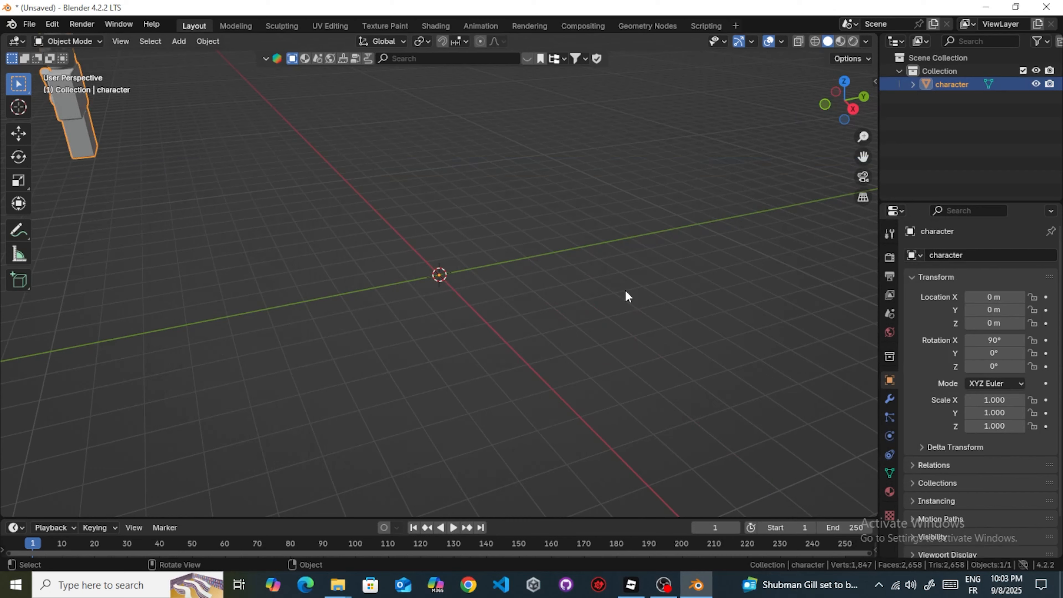
- Add an armature to the scene containing the imported character
key("KP_Decimal")
key("shift+a")
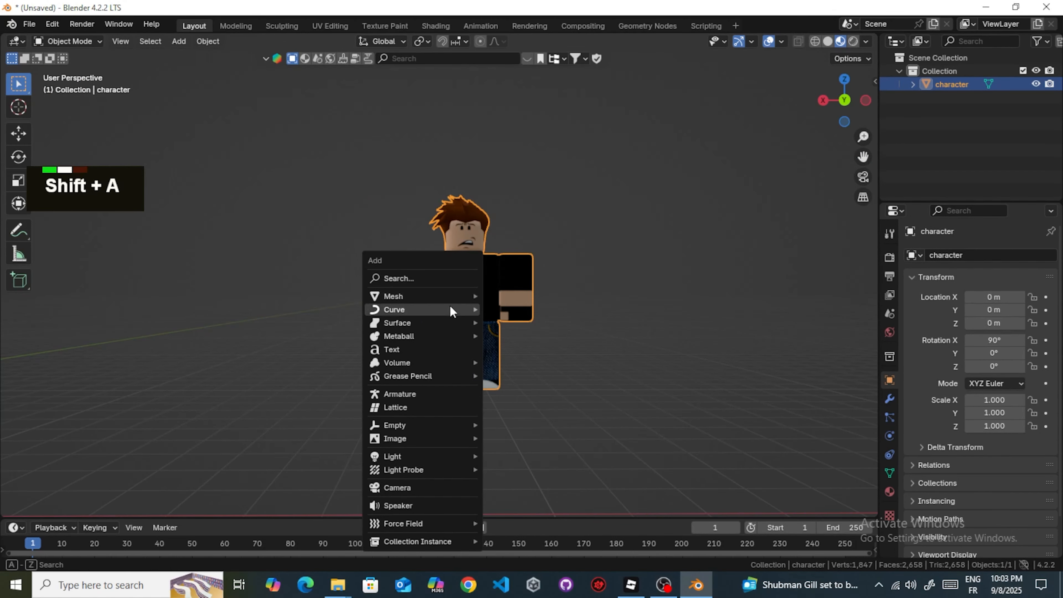
mouse_move(441, 340)
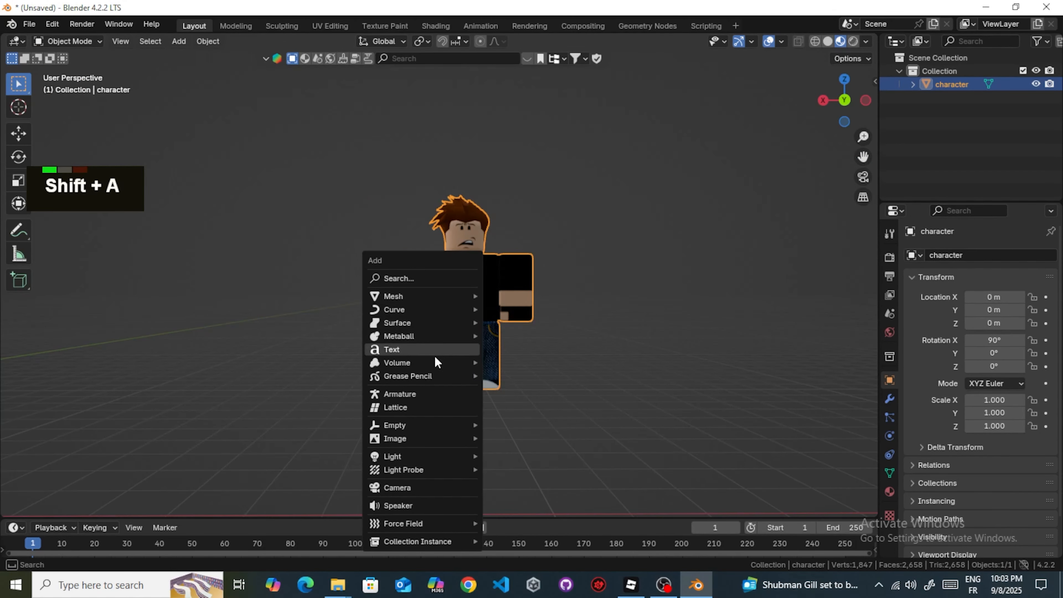
left_click(430, 396)
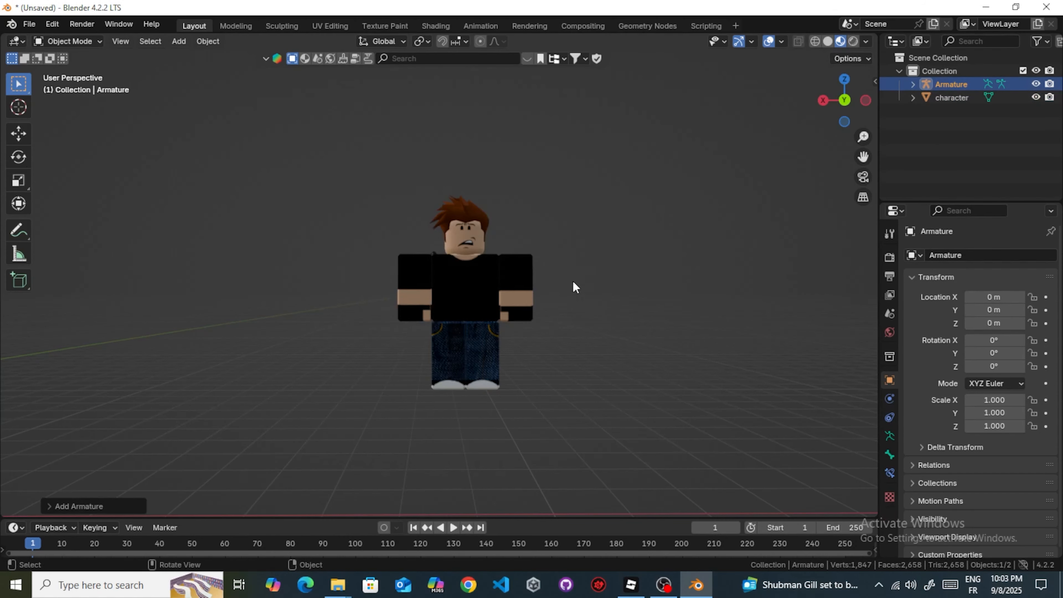
- Set the character's geometry to its origin with Geometry to Origin
scroll(574, 283, "down", 7)
scroll(548, 285, "up", 1)
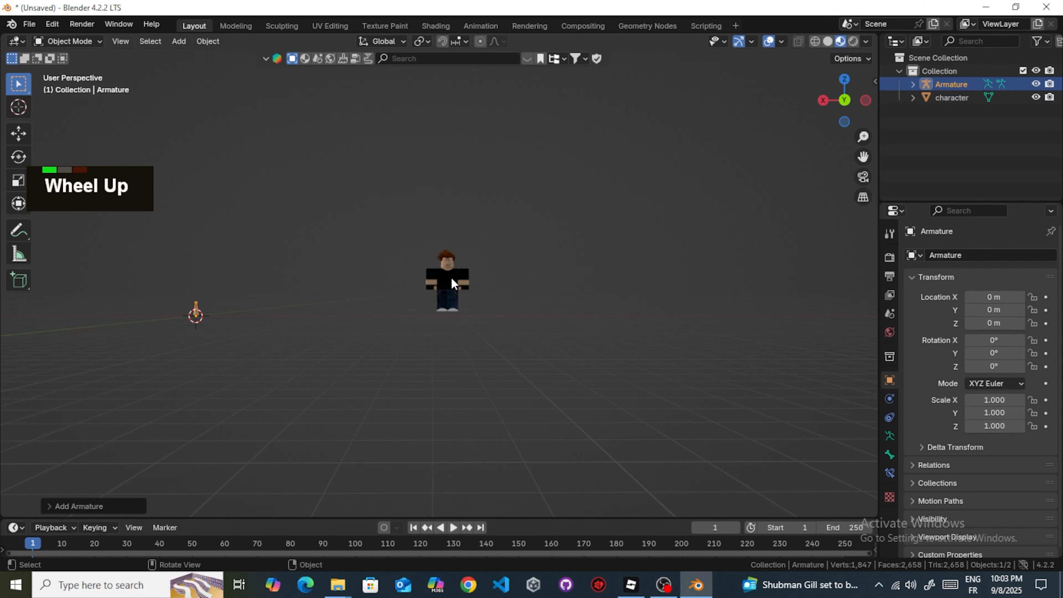
left_click(451, 278)
right_click(450, 280)
mouse_move(422, 340)
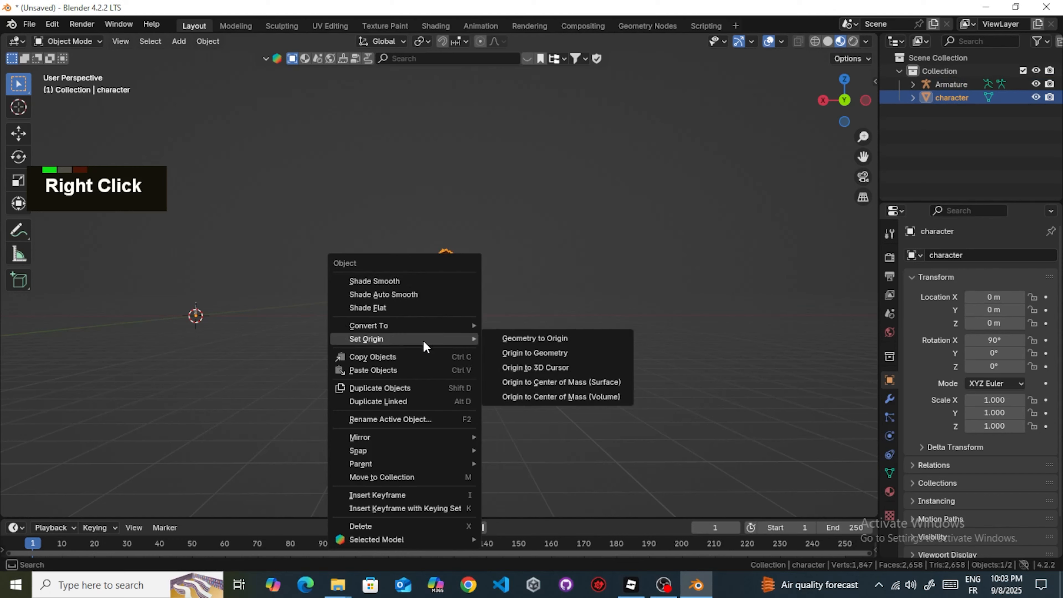
left_click(512, 339)
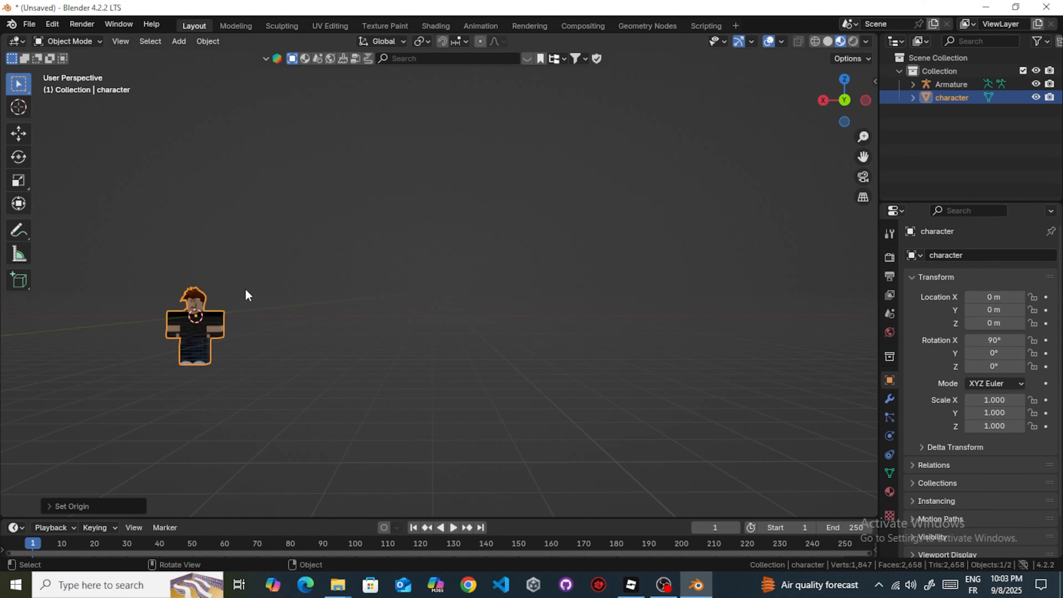
- In back orthographic view, move the character to about X 0.118 m and Z 0.940 m in the XZ plane
scroll(244, 296, "up", 2)
scroll(242, 306, "down", 2)
middle_click_drag(244, 302, 524, 296, "shift")
left_click(847, 100)
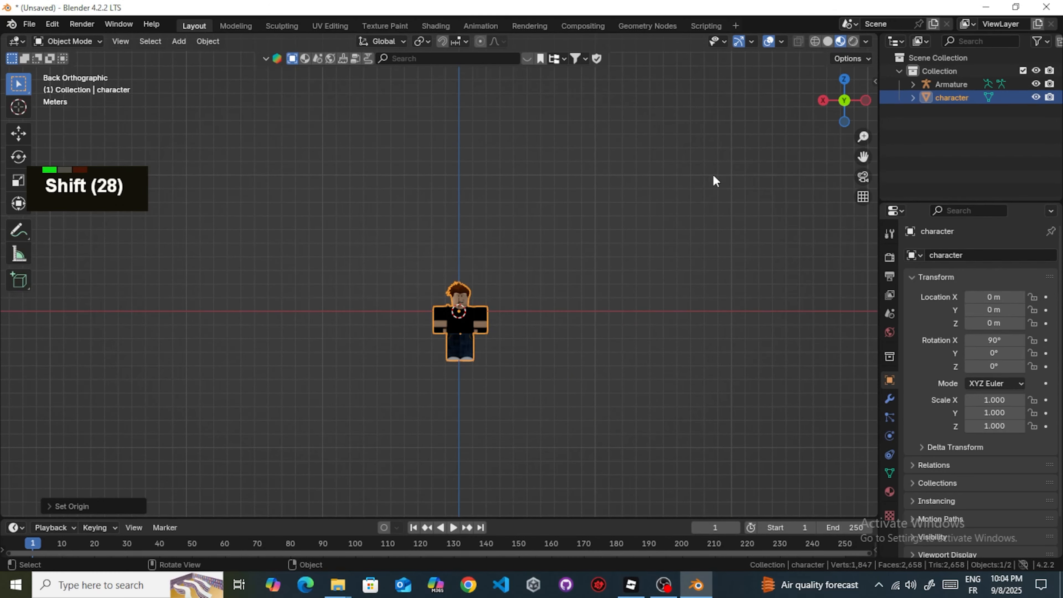
scroll(430, 285, "up", 3)
middle_click_drag(430, 285, 481, 241, "shift")
scroll(515, 197, "up", 2)
scroll(523, 184, "down", 2)
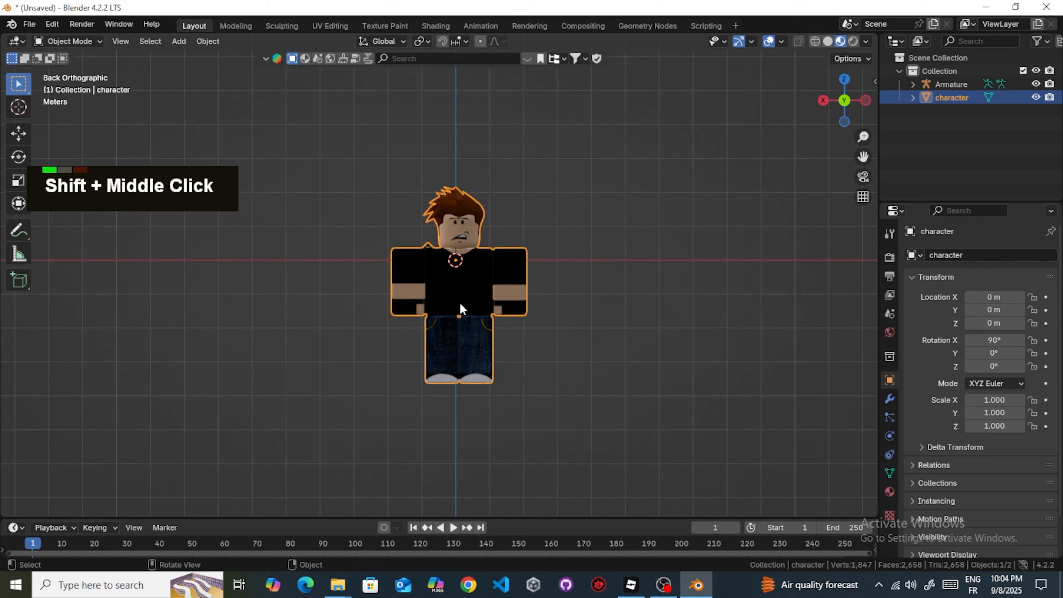
left_click(24, 137)
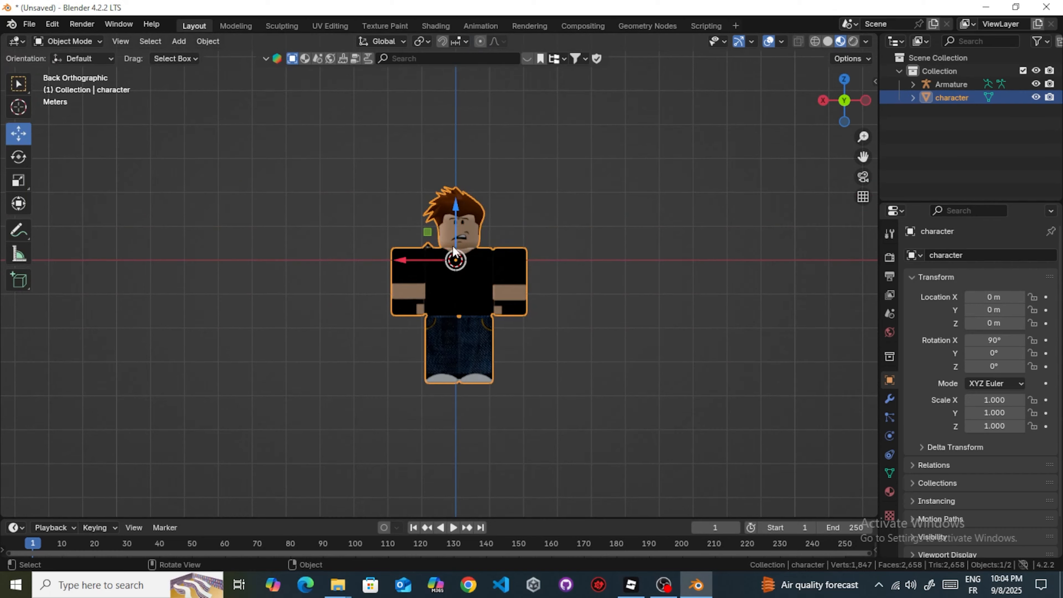
left_click_drag(429, 219, 424, 187)
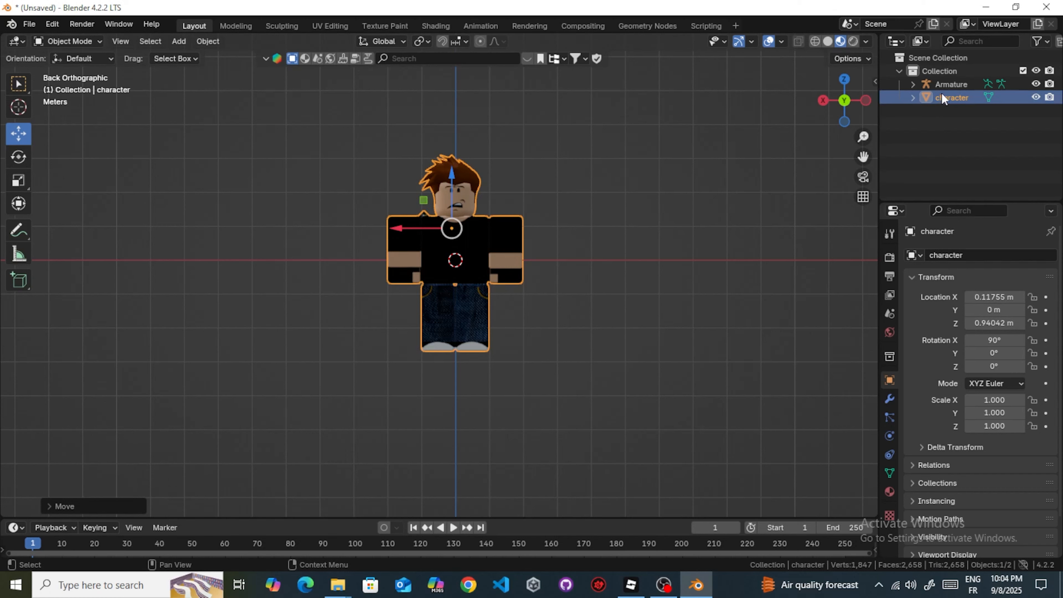
- Scale the armature up uniformly to about 3.146
left_click(950, 84)
key("s")
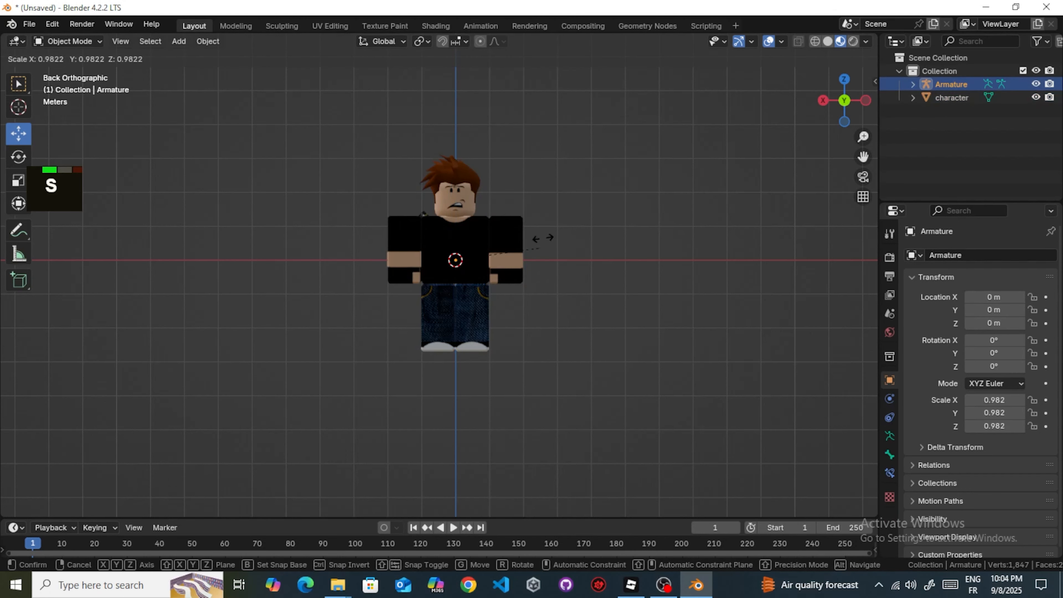
left_click(680, 115)
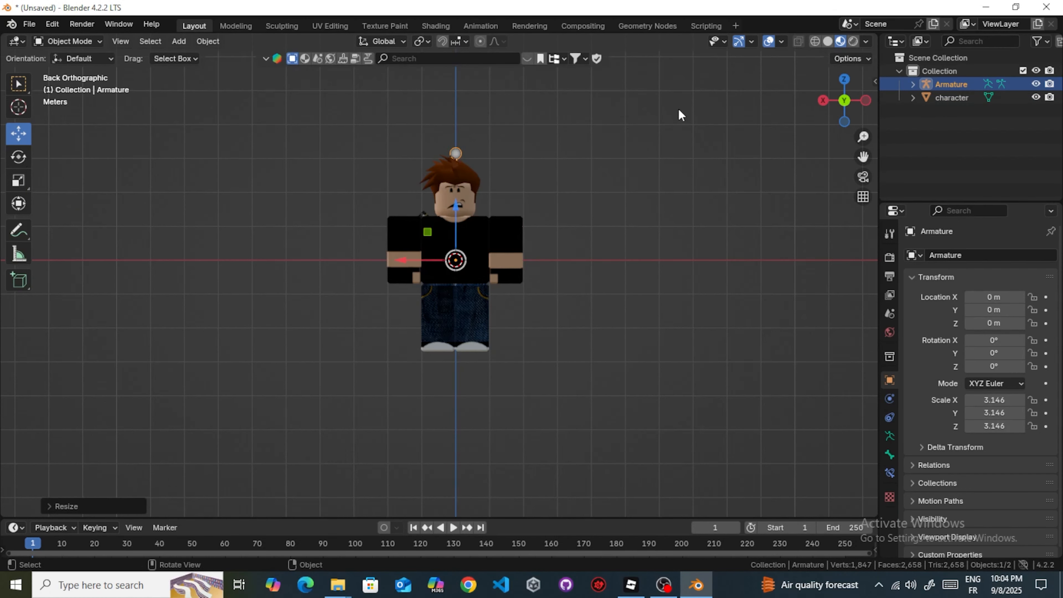
- Enable In Front in the armature's viewport display settings
left_click(888, 439)
left_click(912, 473)
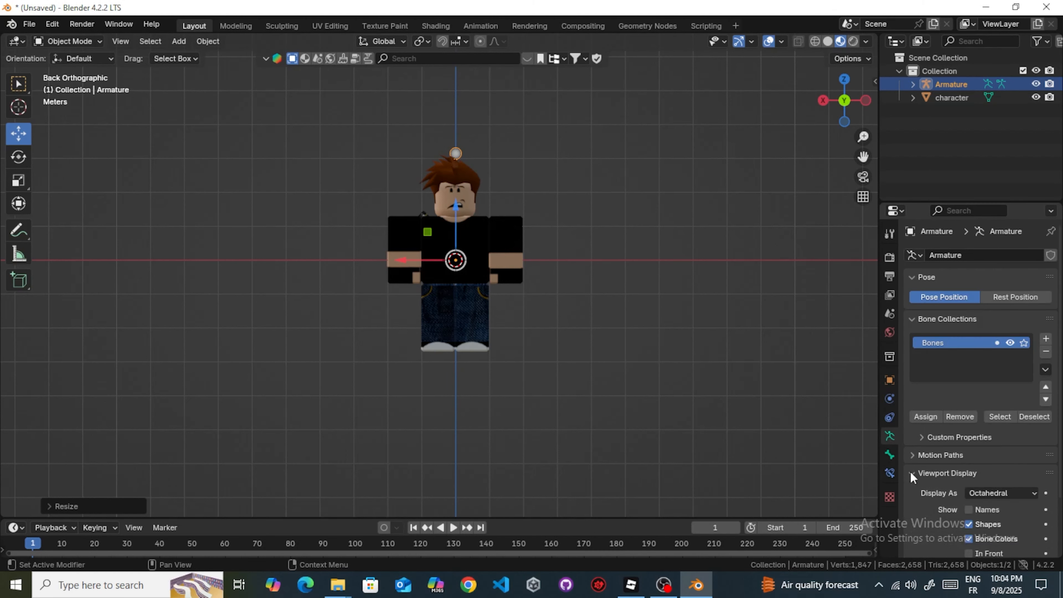
scroll(975, 473, "down", 5)
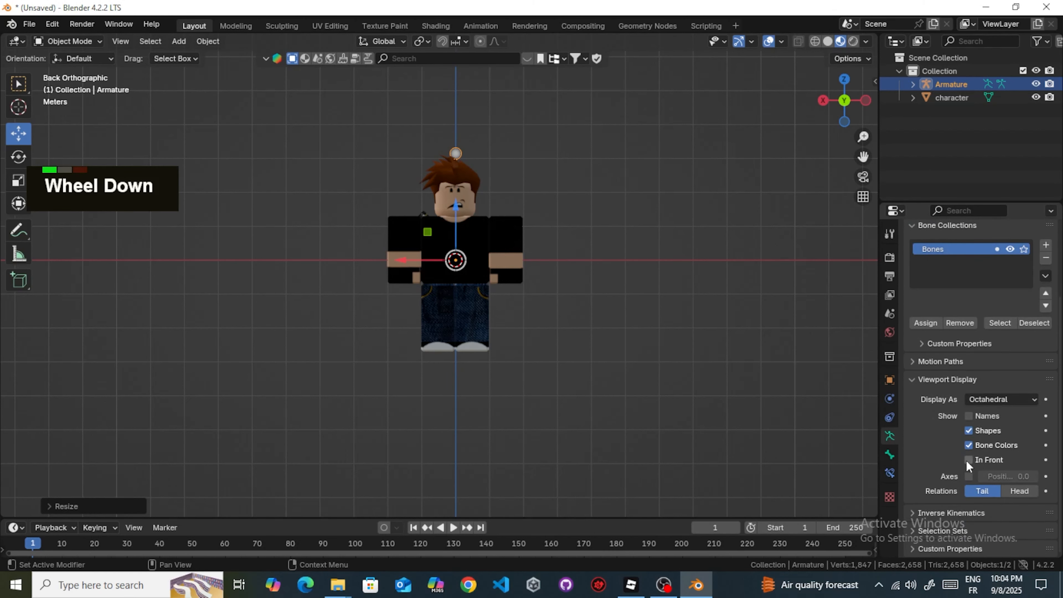
left_click(968, 461)
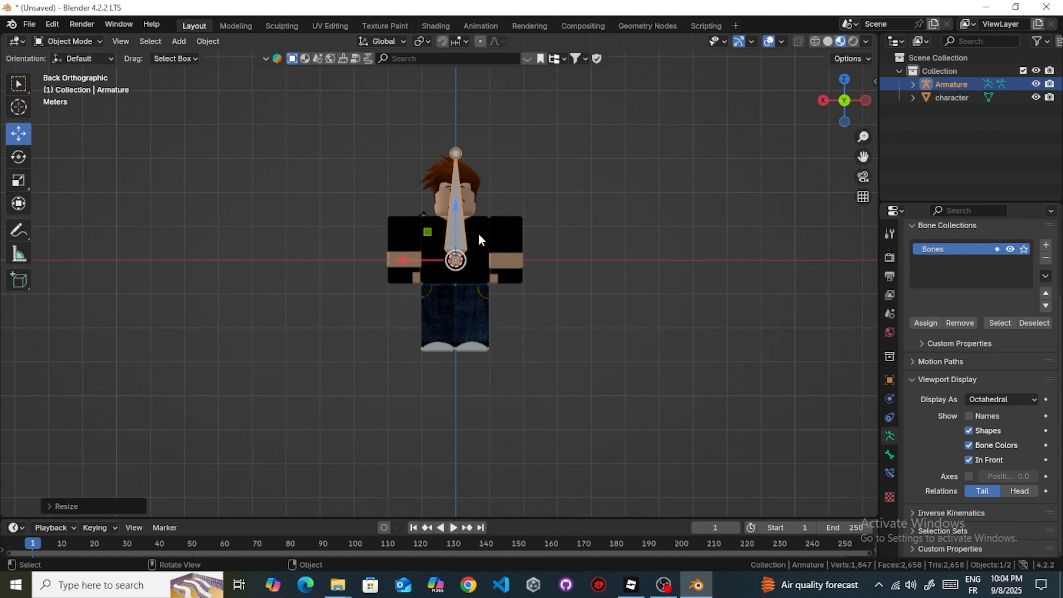
- Lower the armature along Z to the bottom of the torso and scale it by about 0.56 to fit below the neck
left_click_drag(457, 213, 458, 233)
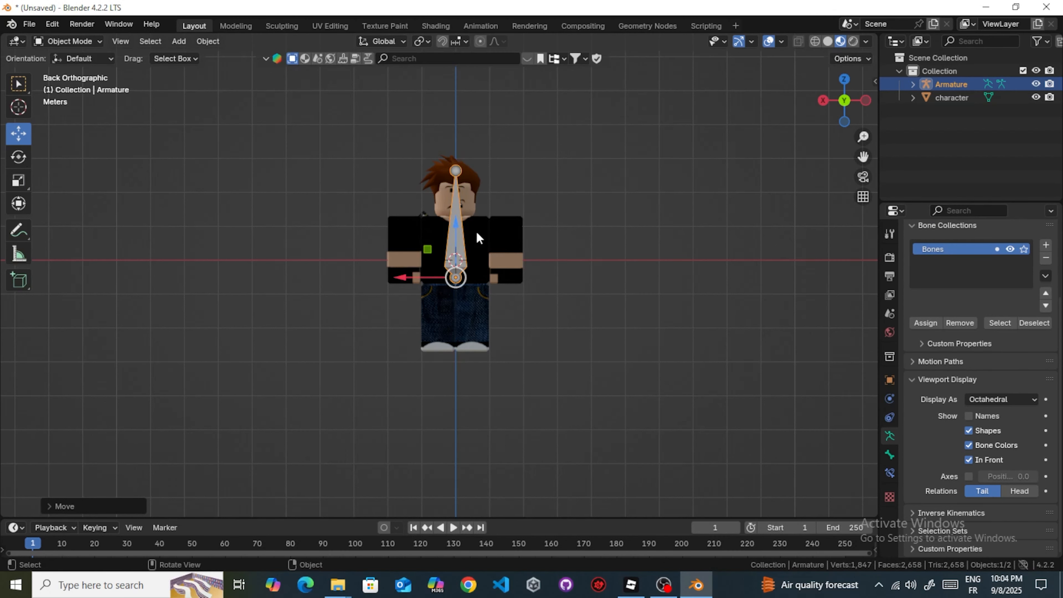
key("s")
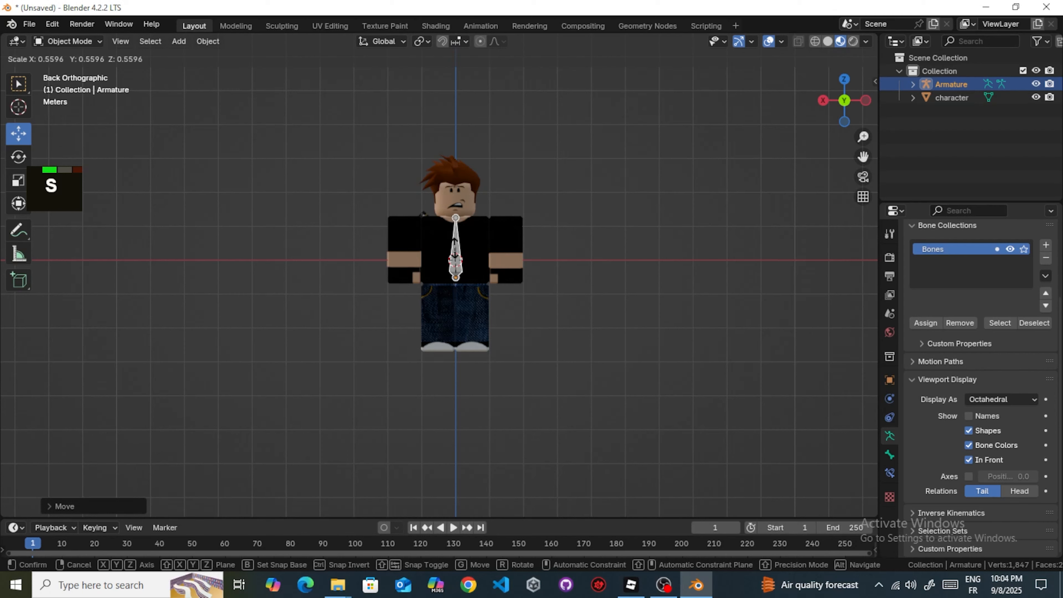
left_click(455, 251)
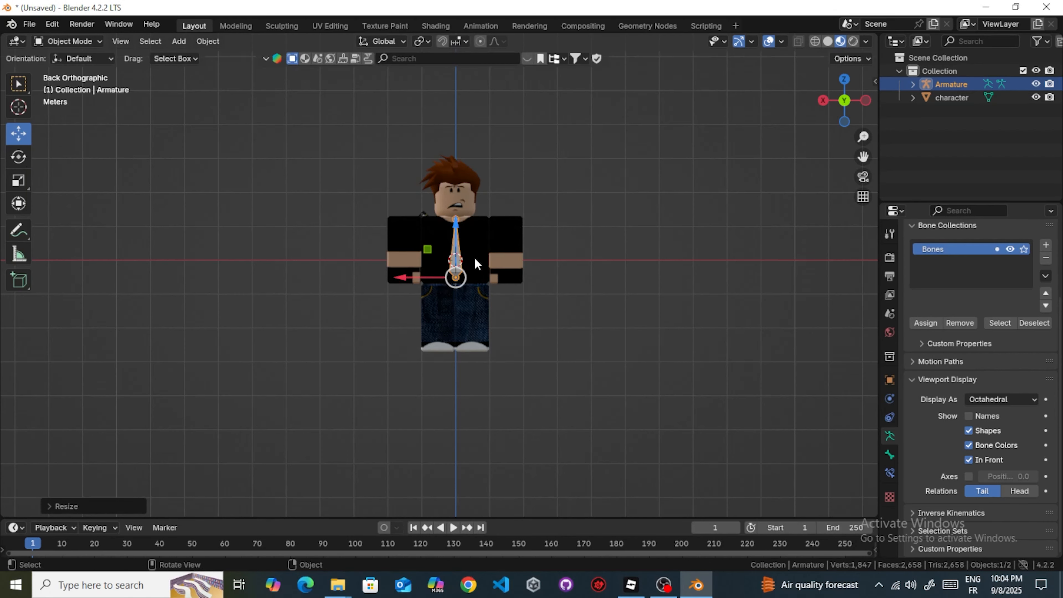
- In Edit Mode, extrude a shoulder bone from the spine tip toward negative X, plus an arm bone down to the hand
scroll(479, 264, "up", 4)
middle_click_drag(513, 216, 504, 230, "shift")
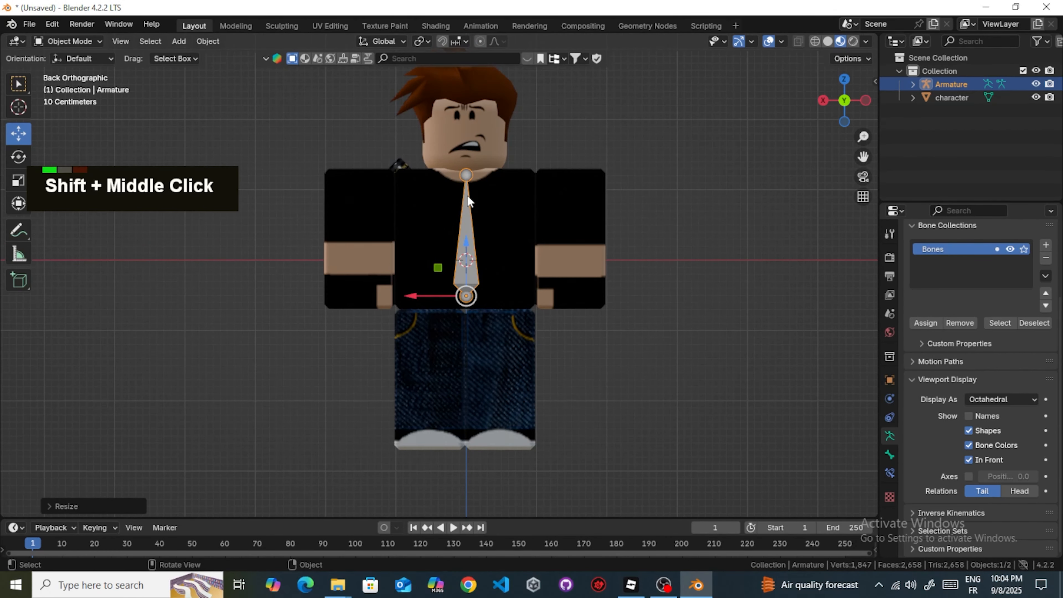
left_click(465, 174)
key("Tab")
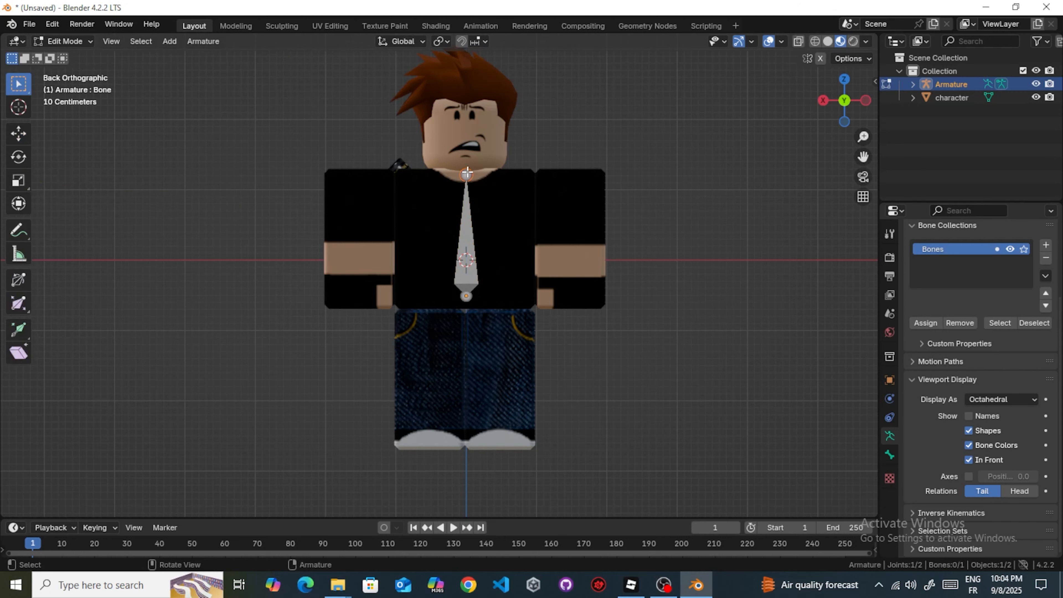
key("e")
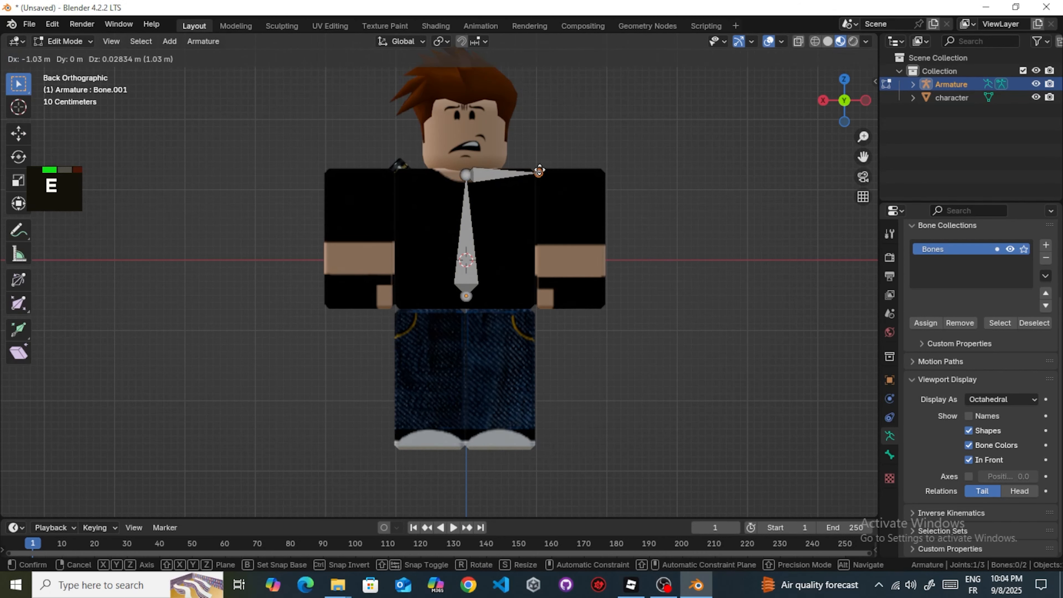
left_click(562, 173)
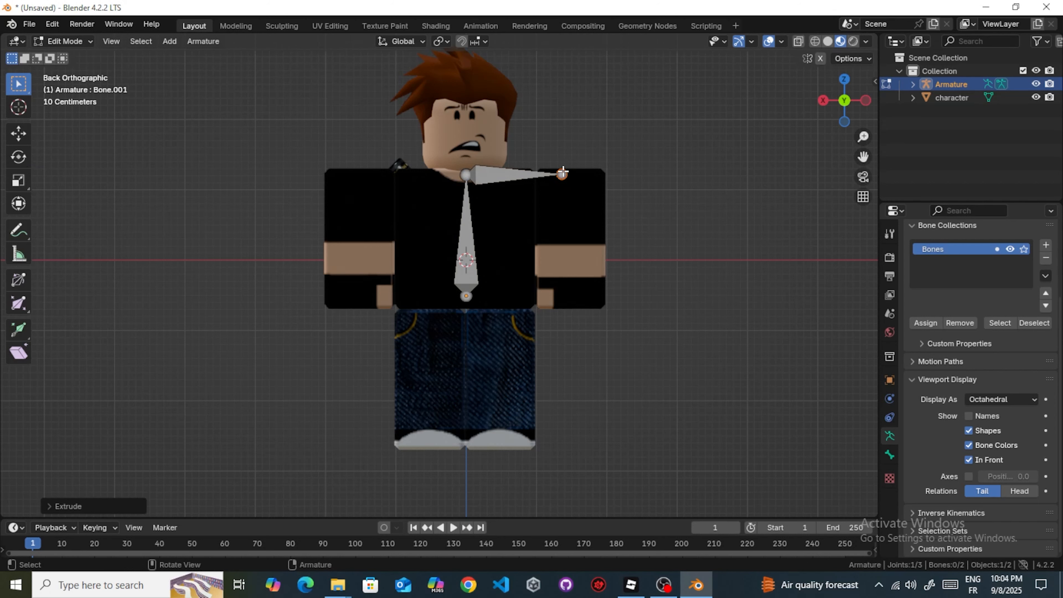
key("e")
left_click(560, 299)
- Extrude a matching shoulder bone from the spine tip toward positive X and an arm bone down to that hand
left_click(465, 175)
key("e")
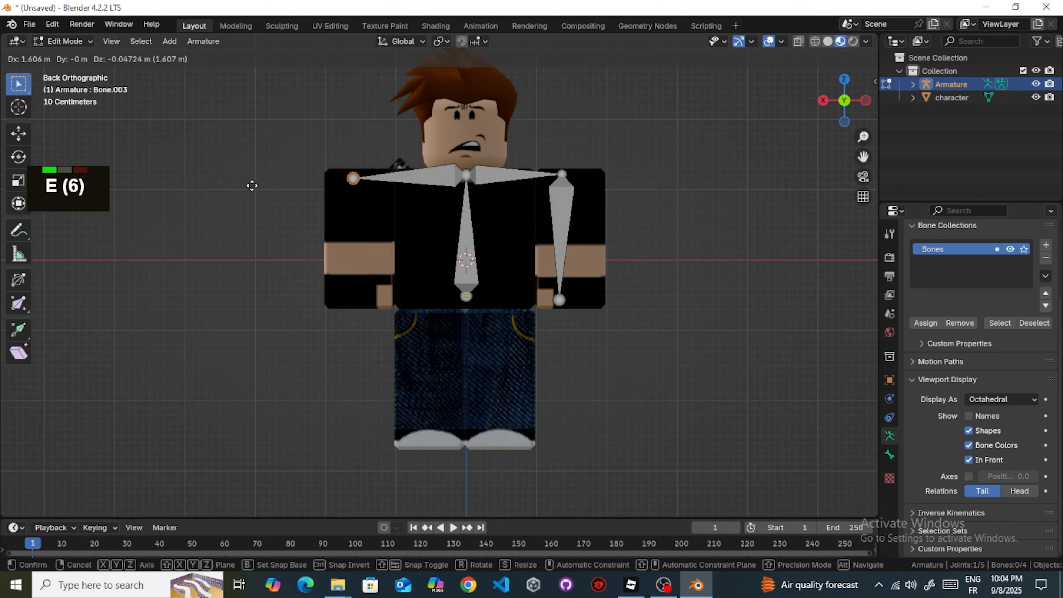
left_click(256, 183)
key("e")
left_click(355, 300)
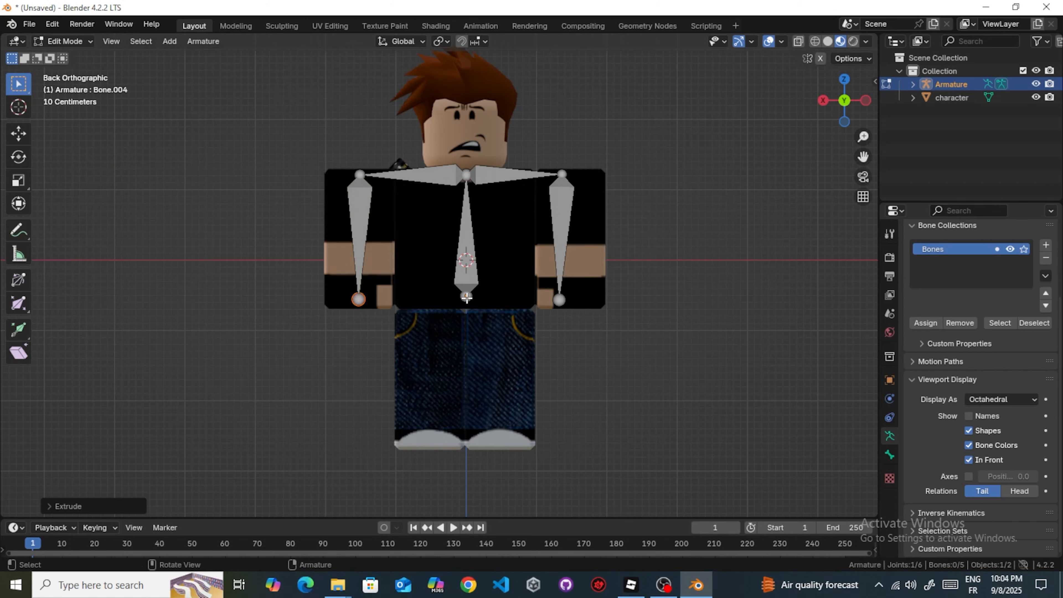
- Move the spine bone's base joint slightly down to the character's waist
left_click(467, 298)
key("g")
left_click(465, 309)
- Extrude two hip bones from the spine's base joint, one to the top of each leg
key("e")
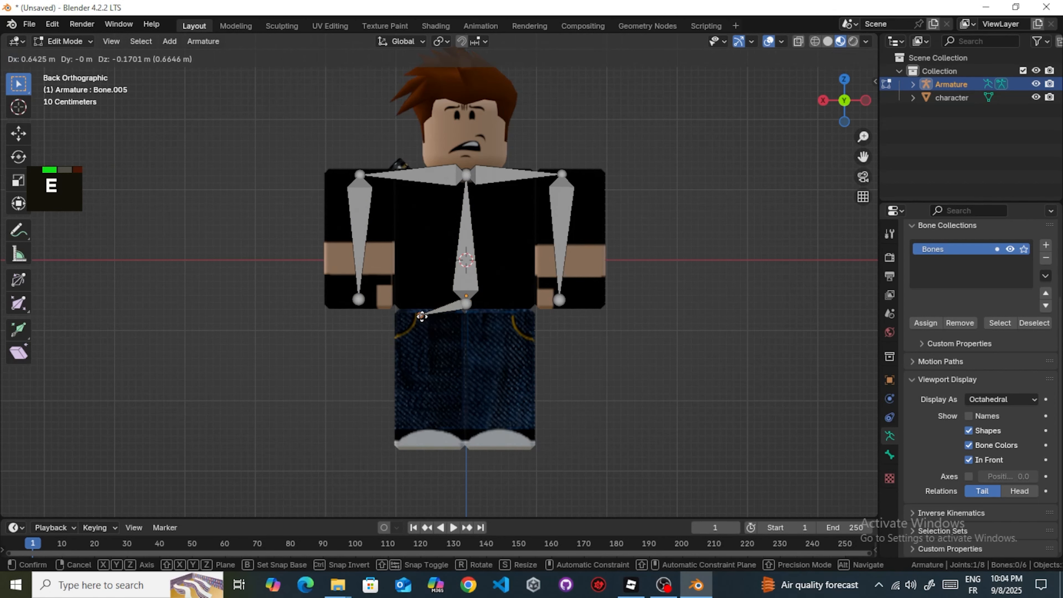
left_click(421, 316)
left_click(465, 303)
key("e")
left_click(508, 314)
- Extrude a leg bone straight down from the end of each hip bone to the foot on that side
key("e")
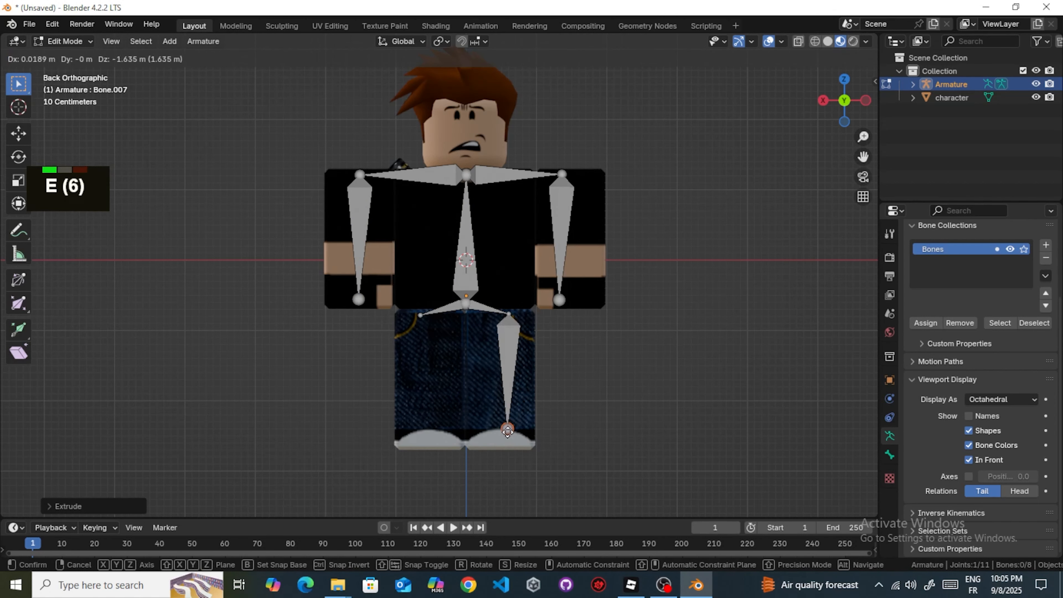
left_click(508, 432)
left_click(420, 316)
key("e")
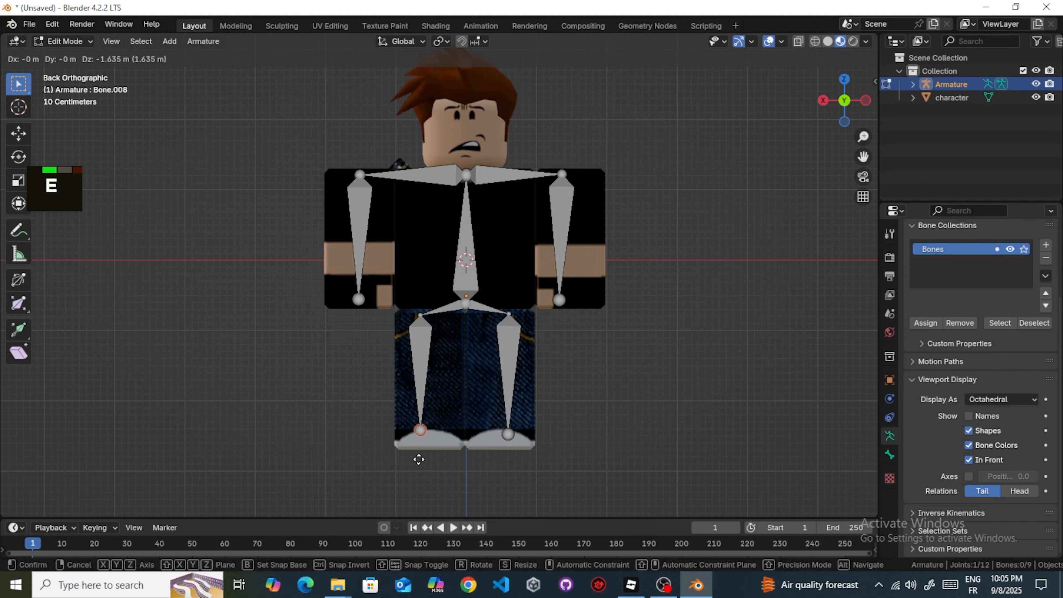
left_click(419, 461)
- Extrude a head bone from the spine tip up to the hair and return to Object Mode
left_click(466, 176)
key("e")
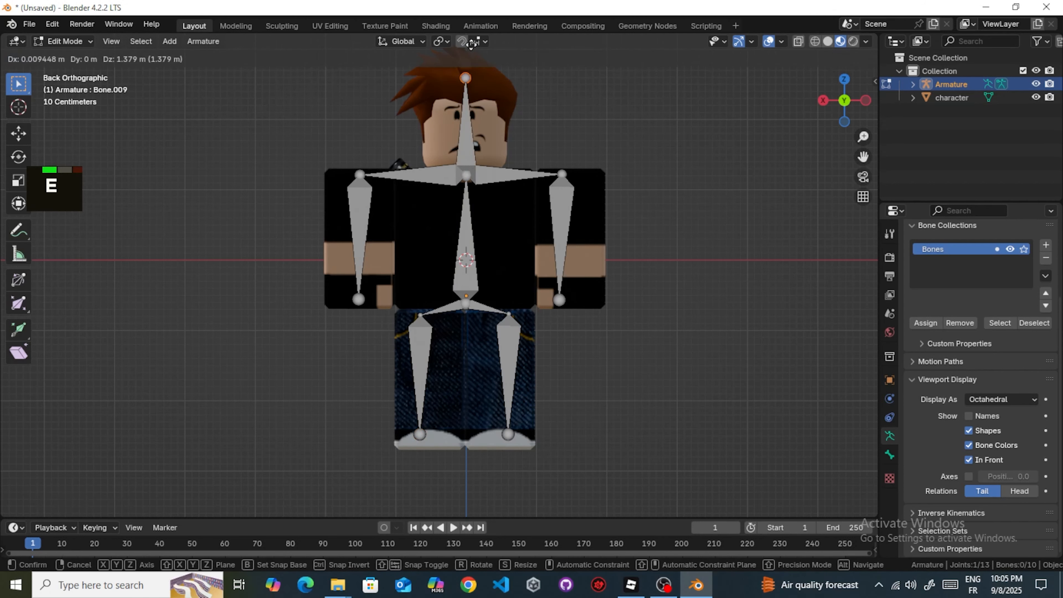
left_click(465, 67)
scroll(509, 143, "down", 1)
key("Tab")
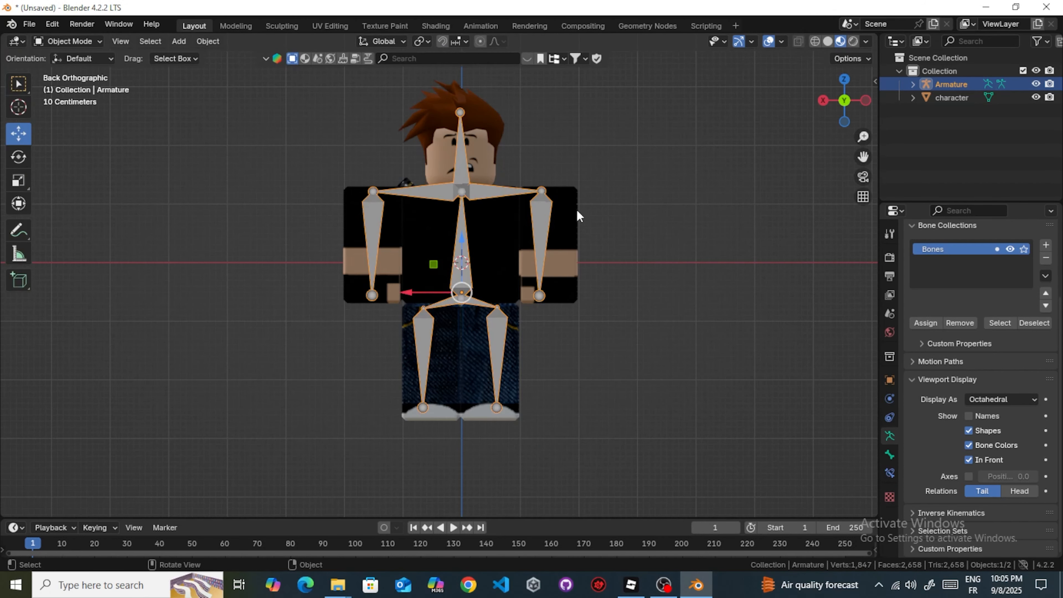
- Parent the character mesh to the armature using Armature Deform With Automatic Weights
left_click(684, 141)
left_click(949, 100)
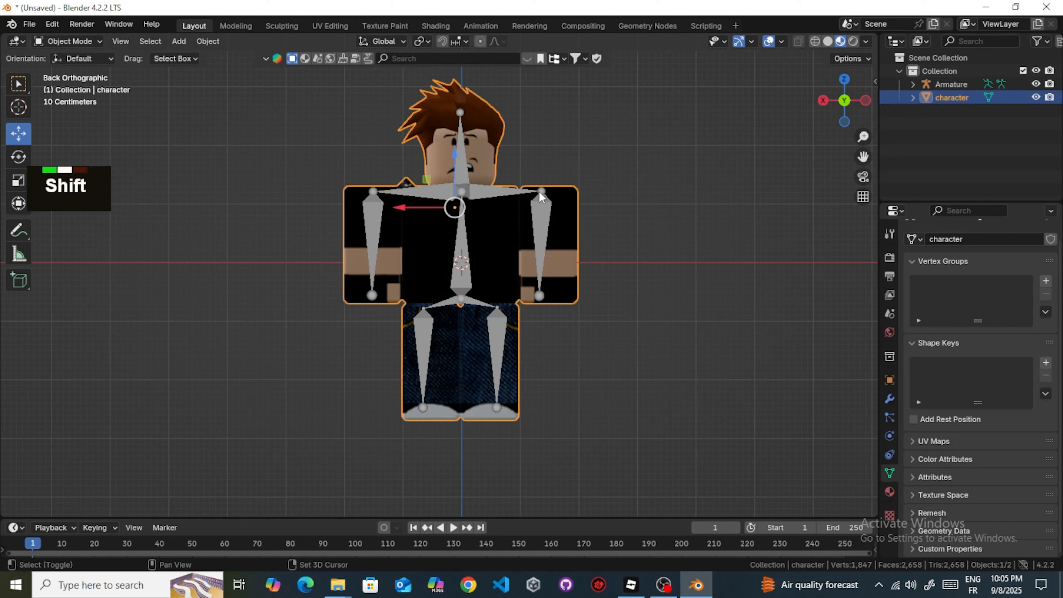
left_click(544, 213, "shift")
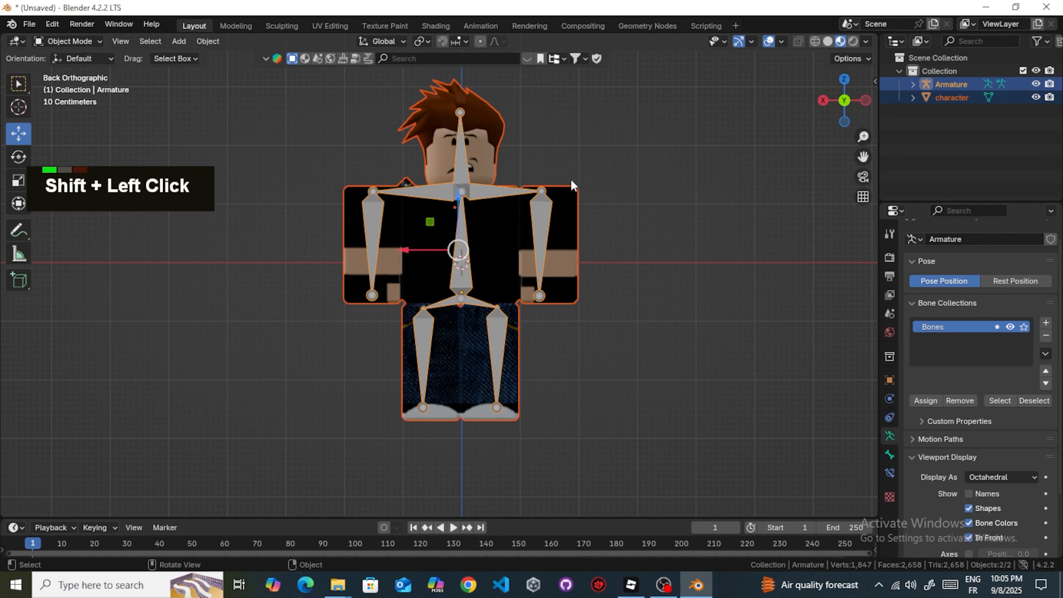
key("ctrl+p")
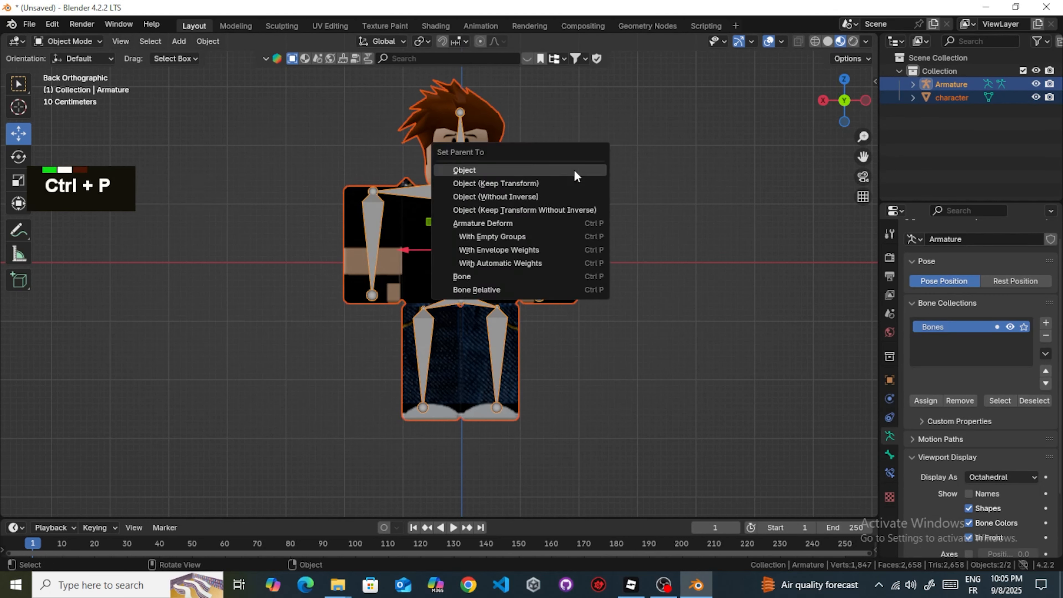
left_click(490, 264)
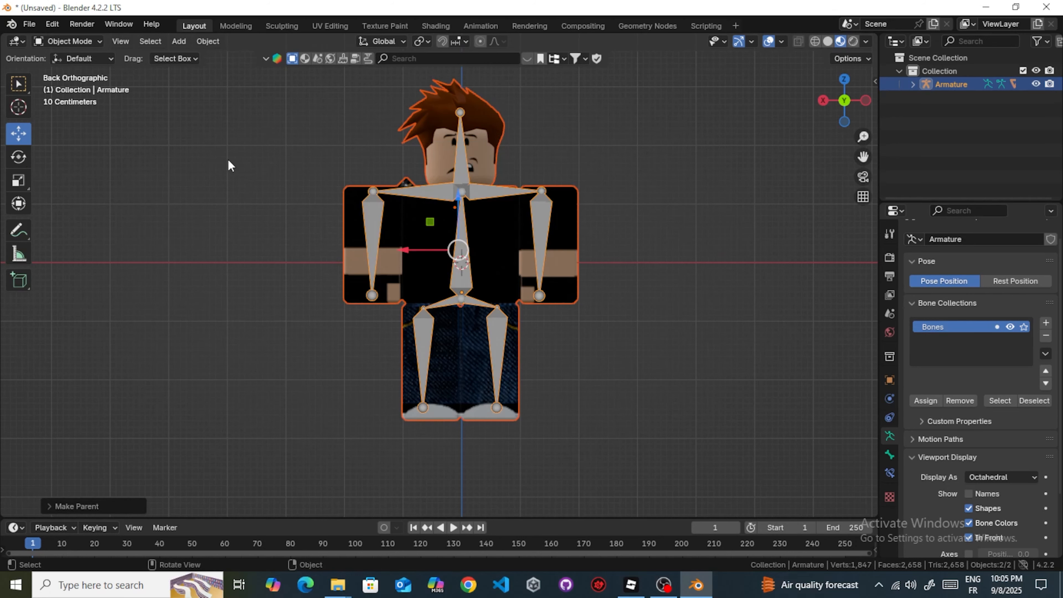
- Put the armature in Pose Mode and activate the Rotate tool for the leg bone on the negative X side
left_click(65, 41)
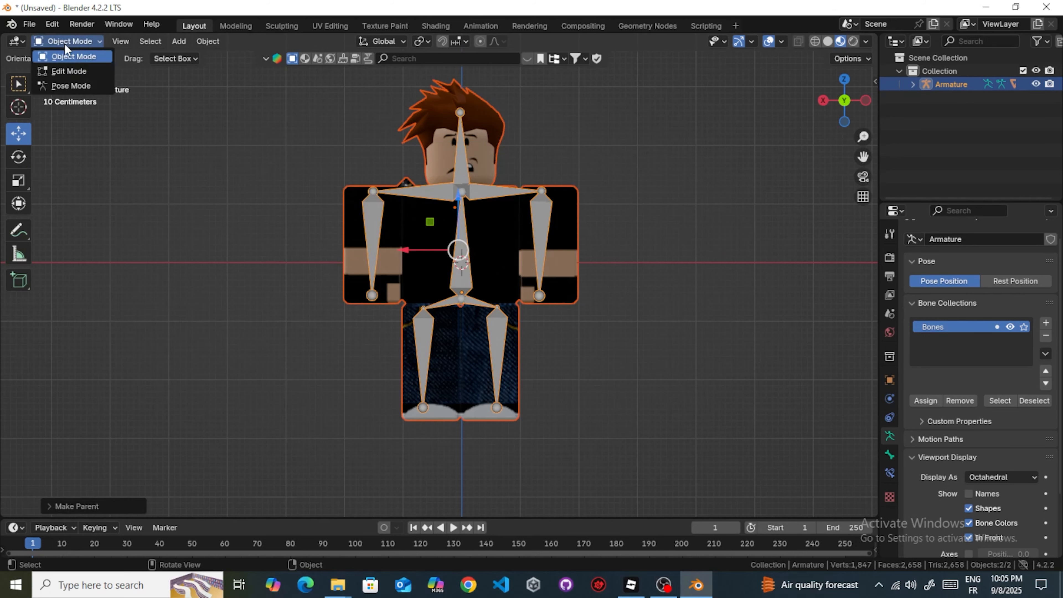
left_click(59, 85)
scroll(468, 353, "down", 1)
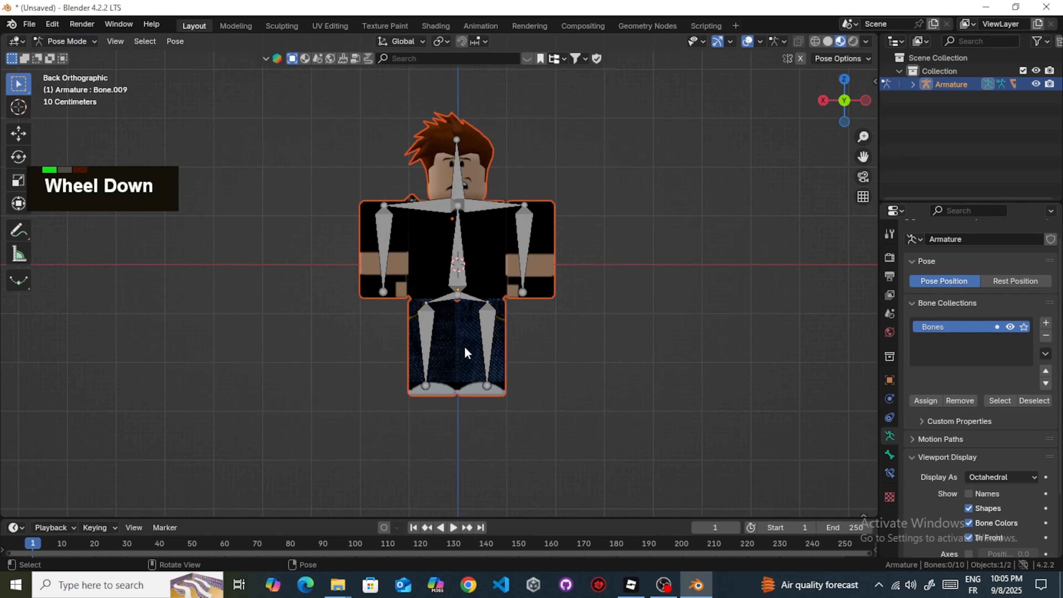
middle_click_drag(608, 274, 340, 359)
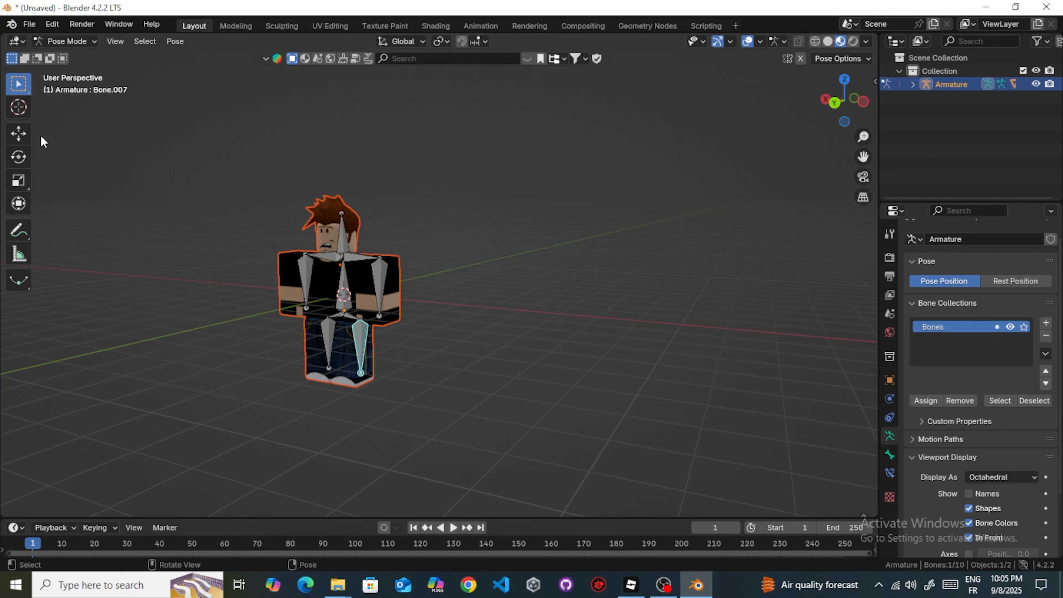
left_click(19, 157)
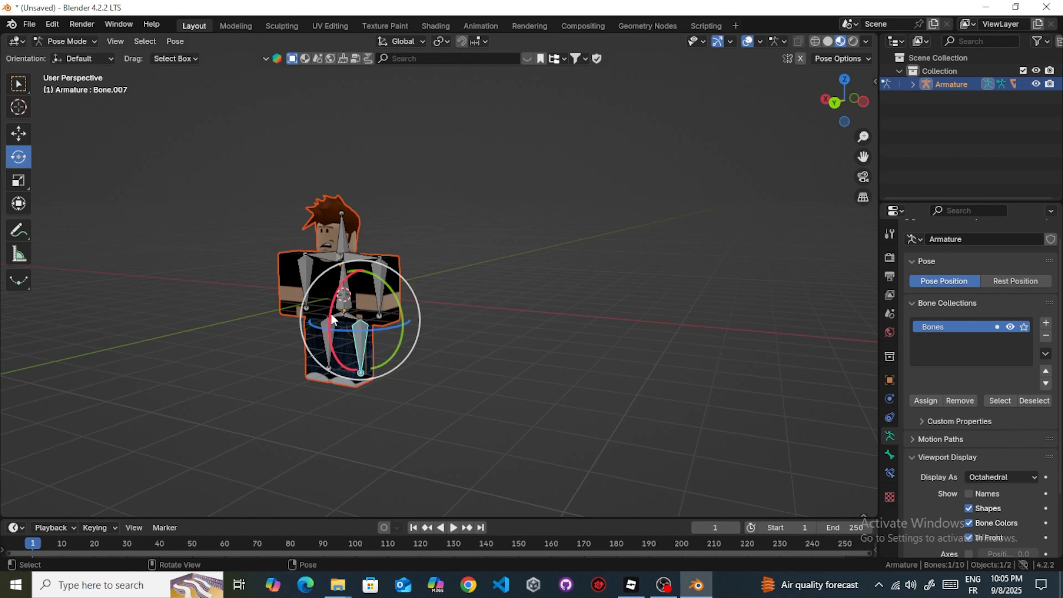
- Try rotating the leg bone on the negative X side to test the rig, and undo the rotation
double_click(326, 300)
left_click_drag(326, 300, 335, 270)
left_click(335, 270)
key("ctrl+z")
key("ctrl+z")
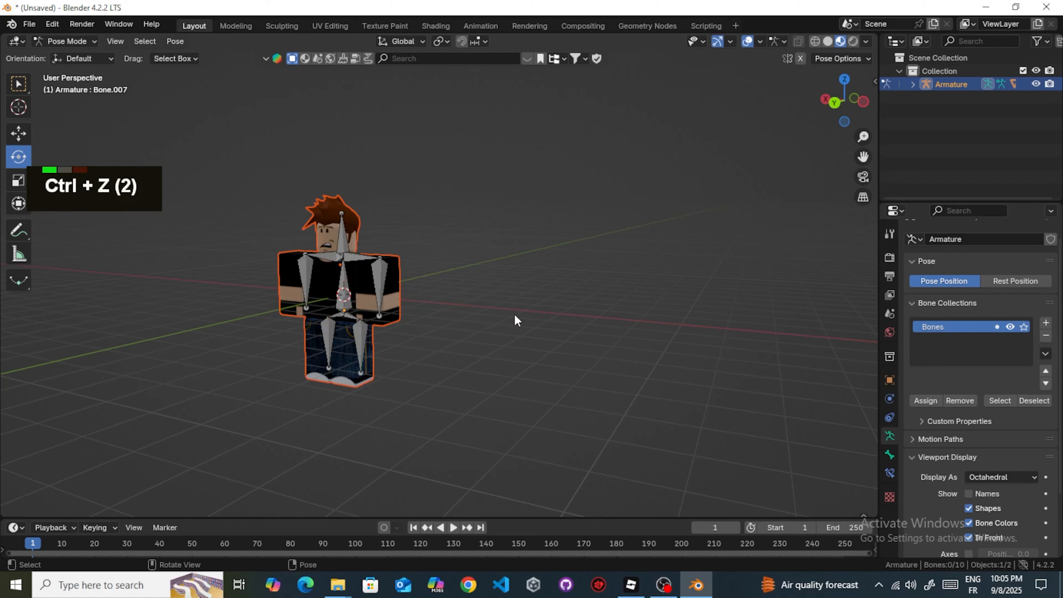
- Enlarge the timeline area below the viewport and turn on auto keying for the pose animation
scroll(463, 342, "down", 2)
middle_click_drag(465, 336, 477, 313, "shift")
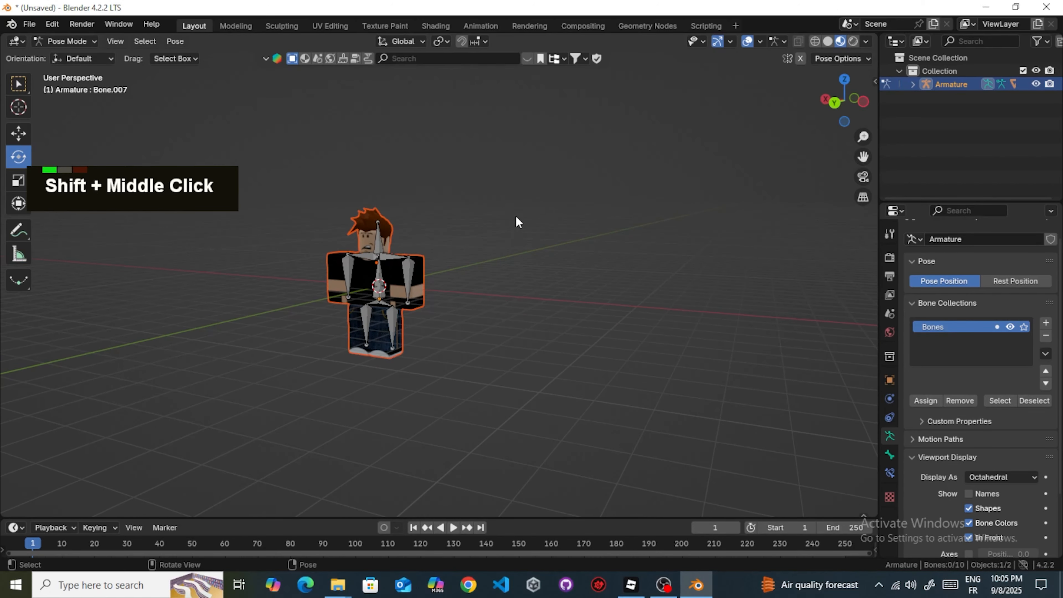
middle_click_drag(516, 217, 543, 218)
scroll(499, 290, "up", 5)
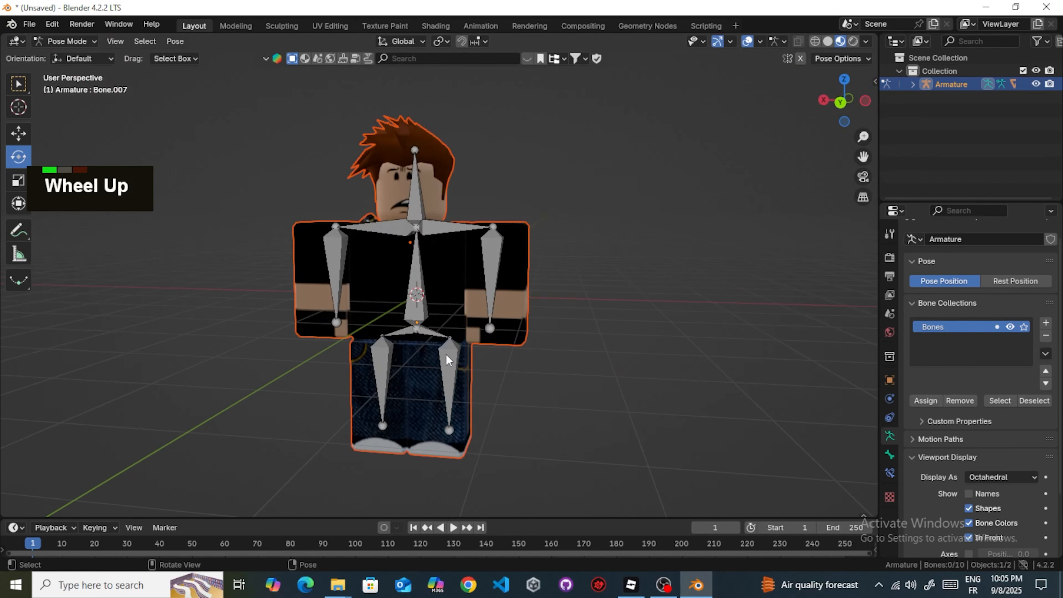
scroll(570, 353, "down", 2)
middle_click_drag(570, 352, 568, 352)
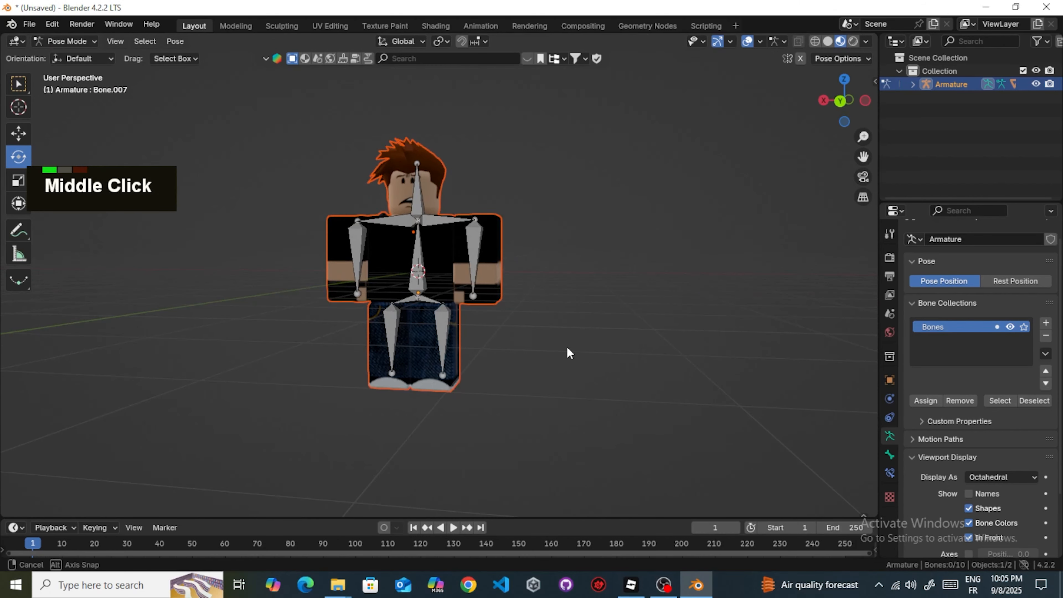
left_click(441, 329)
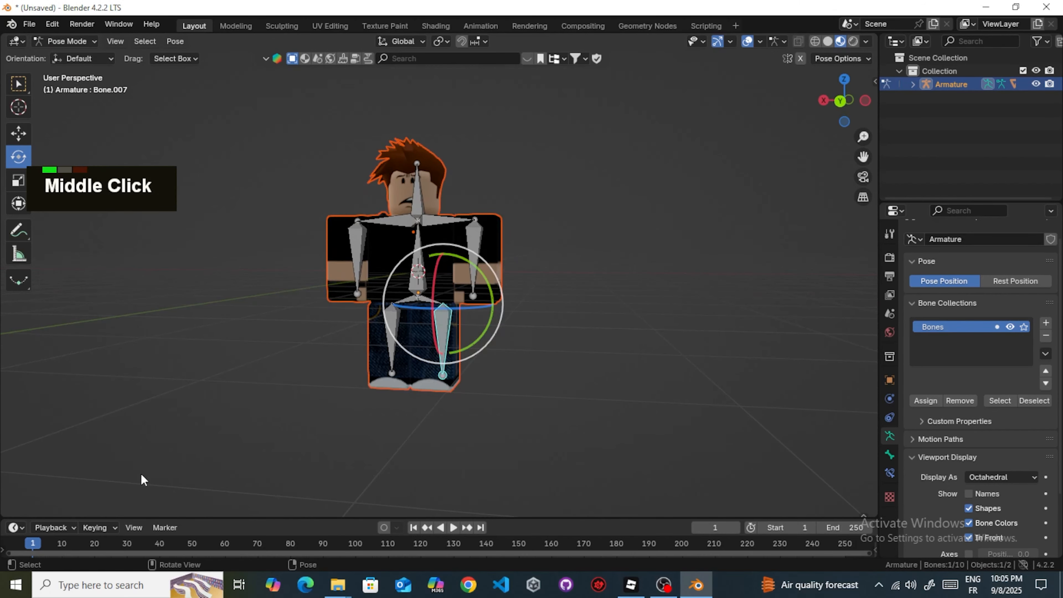
left_click_drag(205, 517, 215, 343)
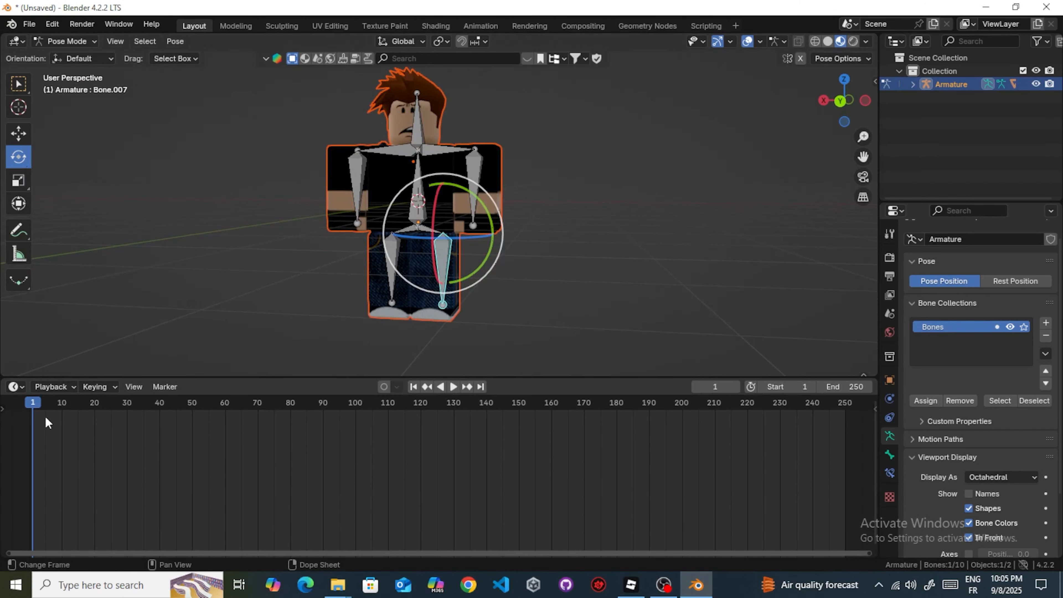
left_click(15, 387)
left_click(175, 438)
- Insert a starting keyframe for all the bones at frame 1 and go to frame 20
left_click_drag(34, 403, 36, 403)
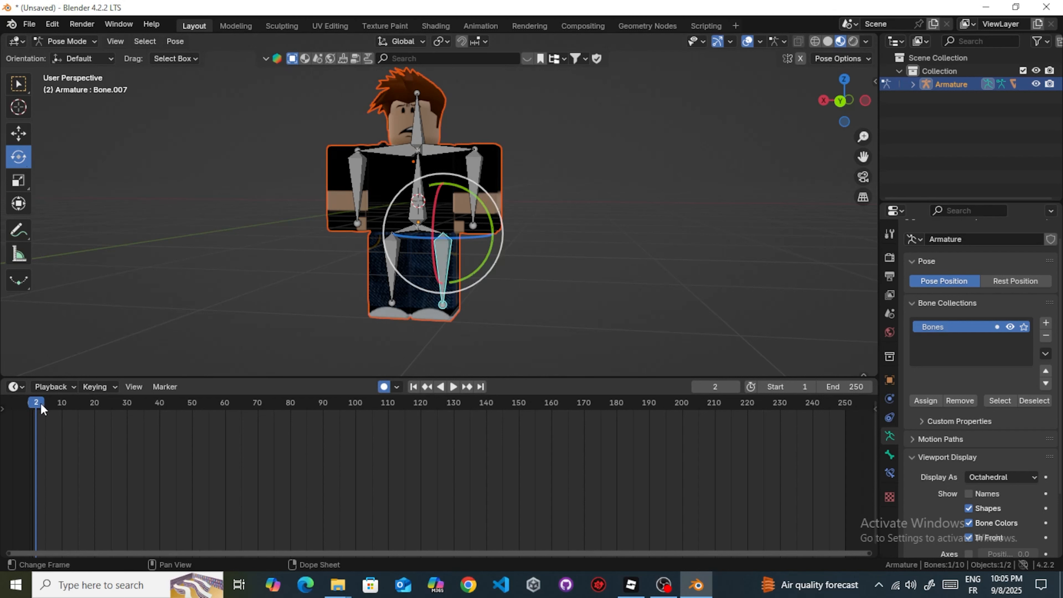
left_click_drag(467, 112, 349, 307)
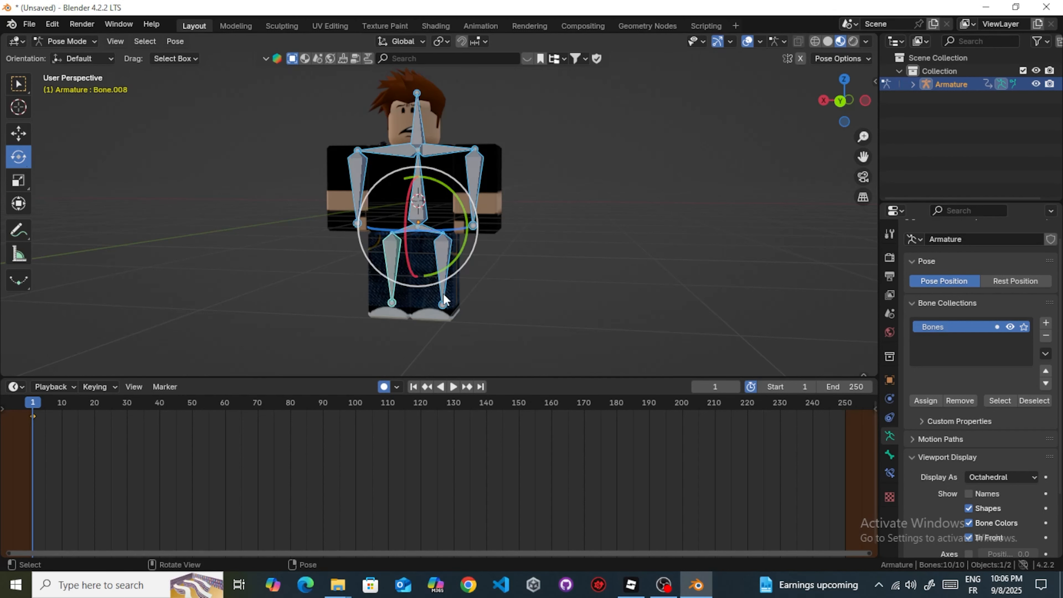
key("i")
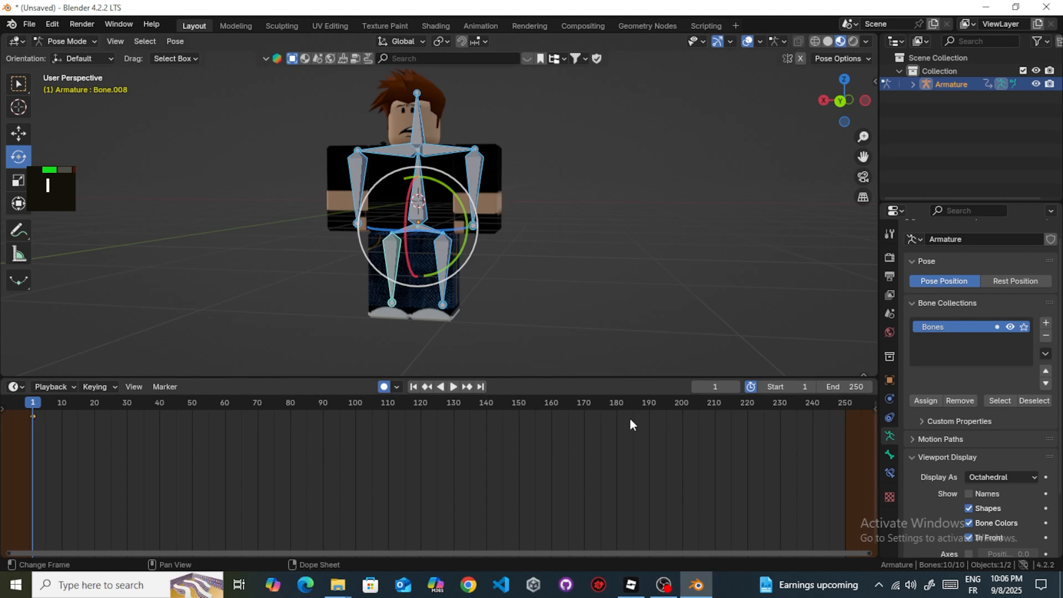
left_click_drag(36, 402, 95, 407)
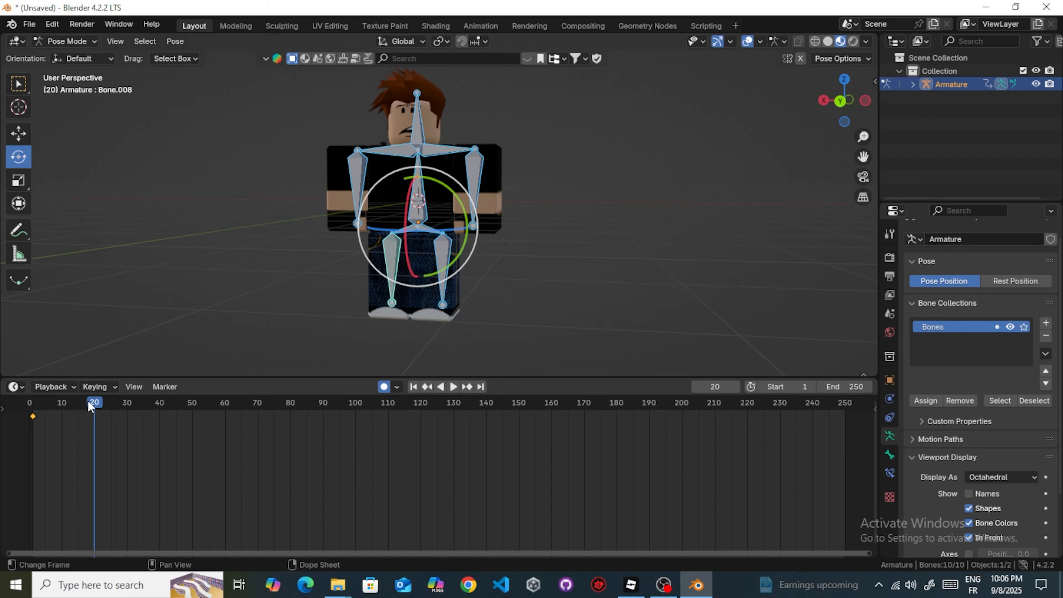
- Try rotating the leg bone on the positive X side at frame 20, and undo the changes
left_click(395, 297)
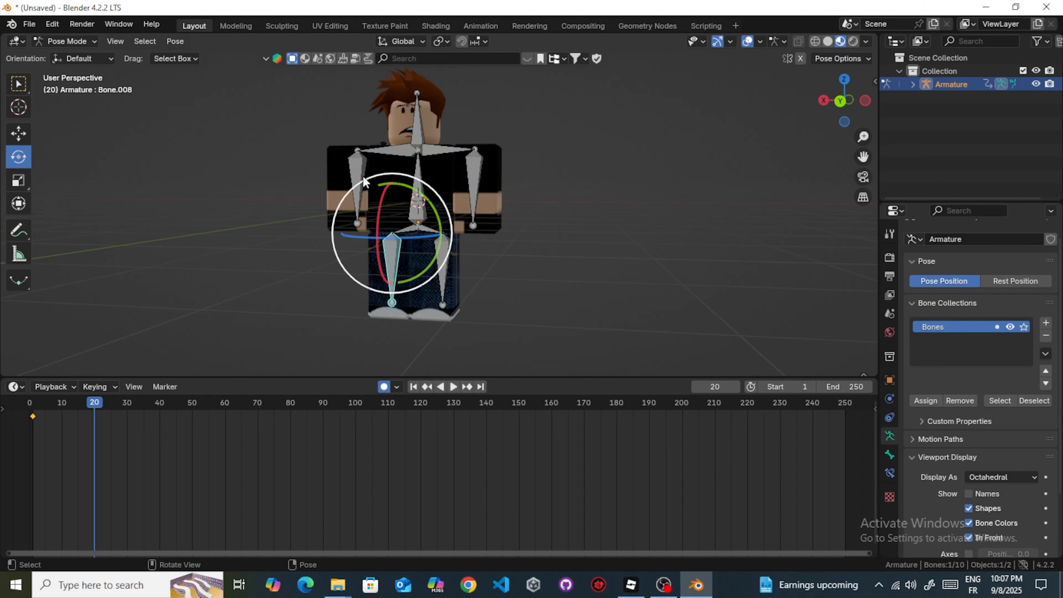
left_click(362, 177)
left_click_drag(361, 176, 258, 168)
left_click(370, 152)
left_click(352, 185)
key("ctrl+z")
key("ctrl+z")
- Rotate the arm bone on the positive X side outward from the body at frame 20
middle_click_drag(260, 295, 298, 296)
left_click(463, 201)
middle_click_drag(355, 247, 318, 260)
left_click_drag(365, 161, 369, 110)
left_click(276, 201)
- At frame 40, rotate the positive X arm bone up beside the head and preview the motion
left_click_drag(96, 405, 160, 400)
left_click(417, 198)
left_click_drag(405, 187, 410, 170)
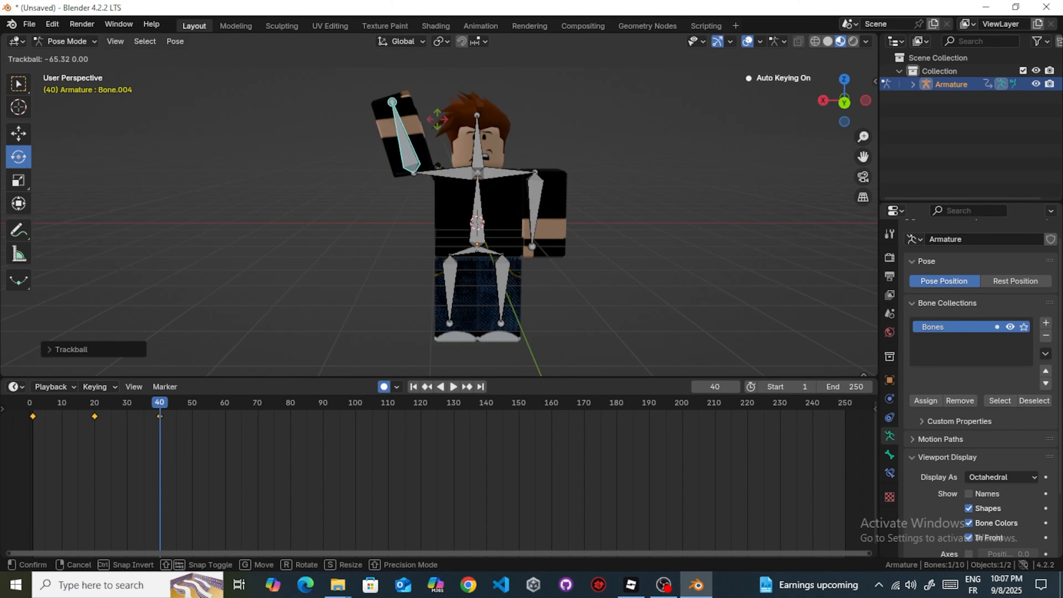
key("space")
key("space")
- Make a wave by lowering the raised arm bone outward at frame 50 and raising it again at frame 60
left_click(200, 404)
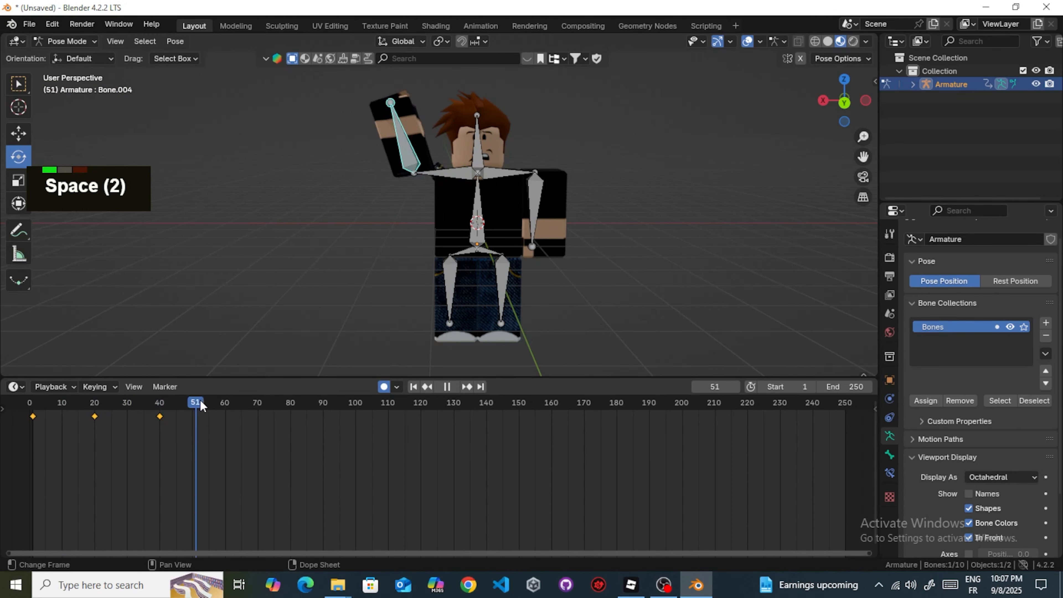
left_click_drag(185, 402, 193, 403)
left_click_drag(371, 144, 364, 189)
left_click(225, 404)
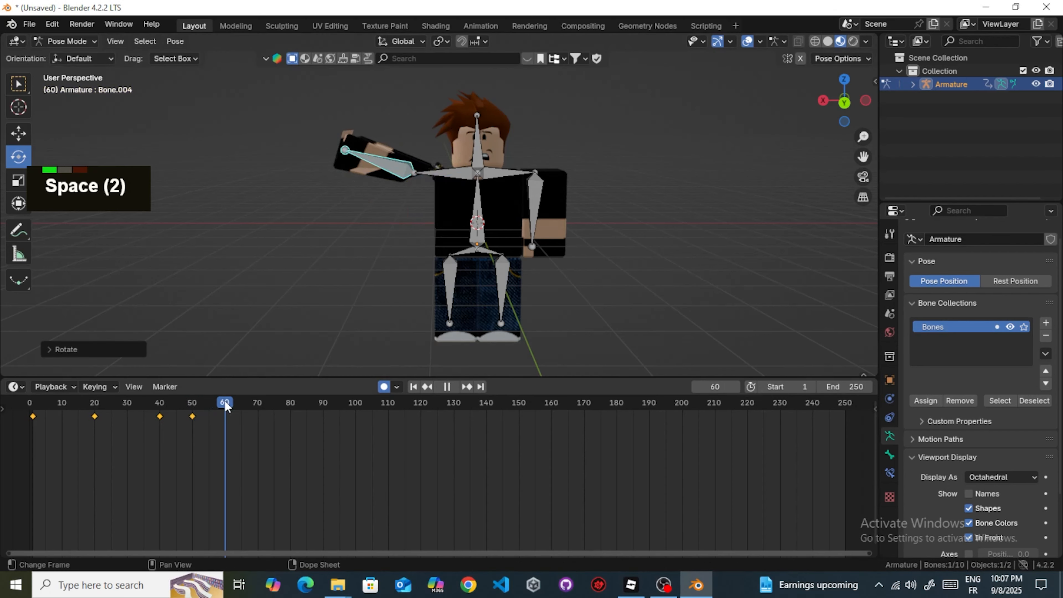
left_click(376, 143)
left_click(371, 159)
left_click_drag(370, 150, 406, 121)
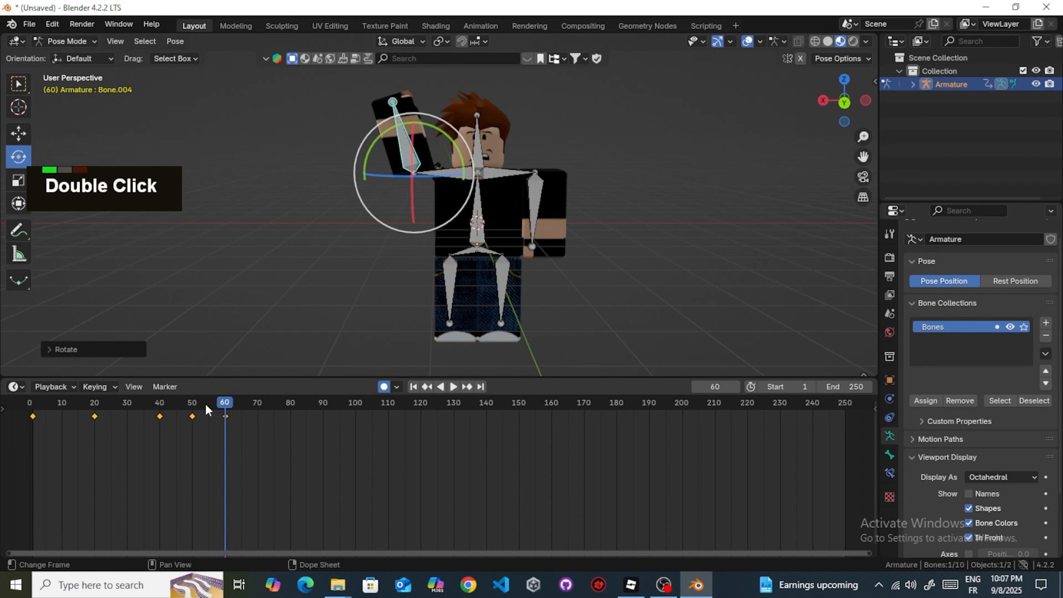
- Copy the arm's waving keyframes, paste them to repeat the wave from frame 70 to frame 100, and preview it
left_click_drag(185, 411, 33, 404)
key("ctrl+c")
left_click(258, 405)
key("ctrl+v")
key("ctrl+v")
key("ctrl+v")
key("space")
key("space")
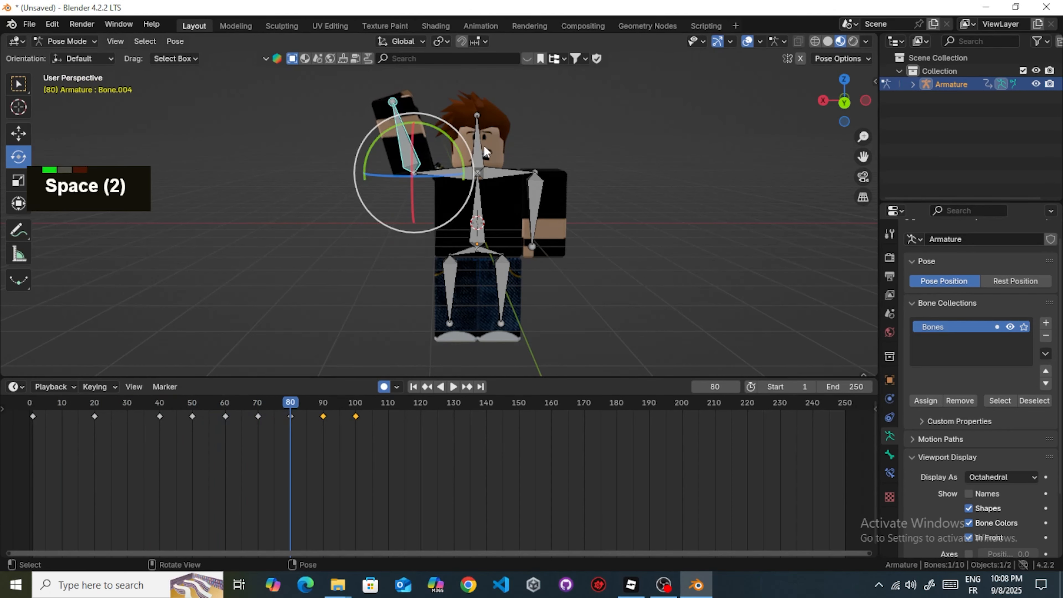
- Rotate the arm bone on the negative X side outward from the body at frame 20, undoing the first attempt
left_click(534, 200)
left_click(95, 403)
left_click_drag(574, 212, 592, 178)
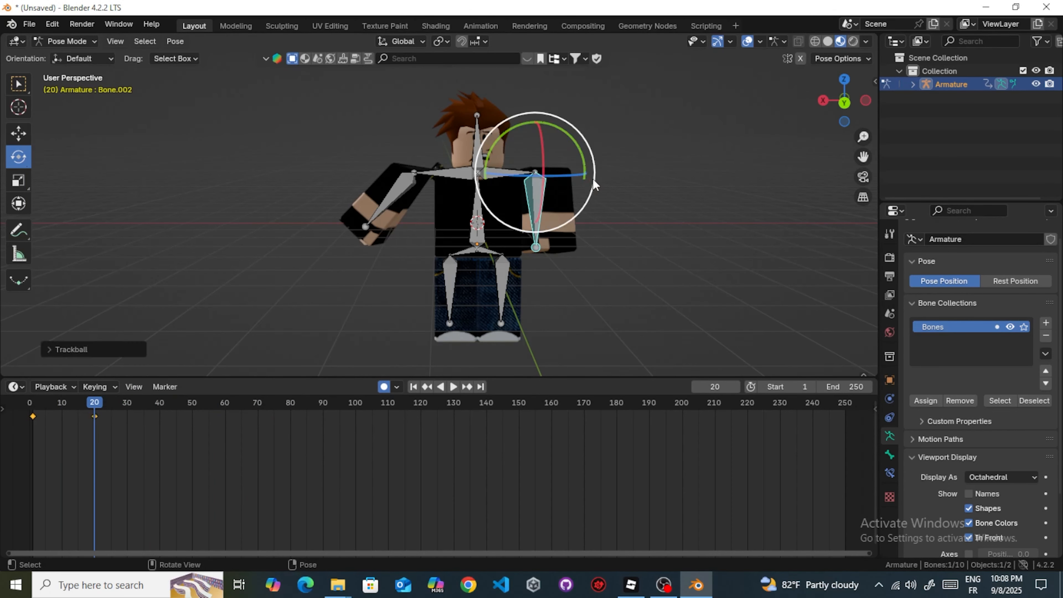
key("ctrl+z")
key("ctrl+z")
key("ctrl+z")
- At frame 20, swing the positive X leg bone outward and turn the head bone toward the waving arm
left_click(450, 289)
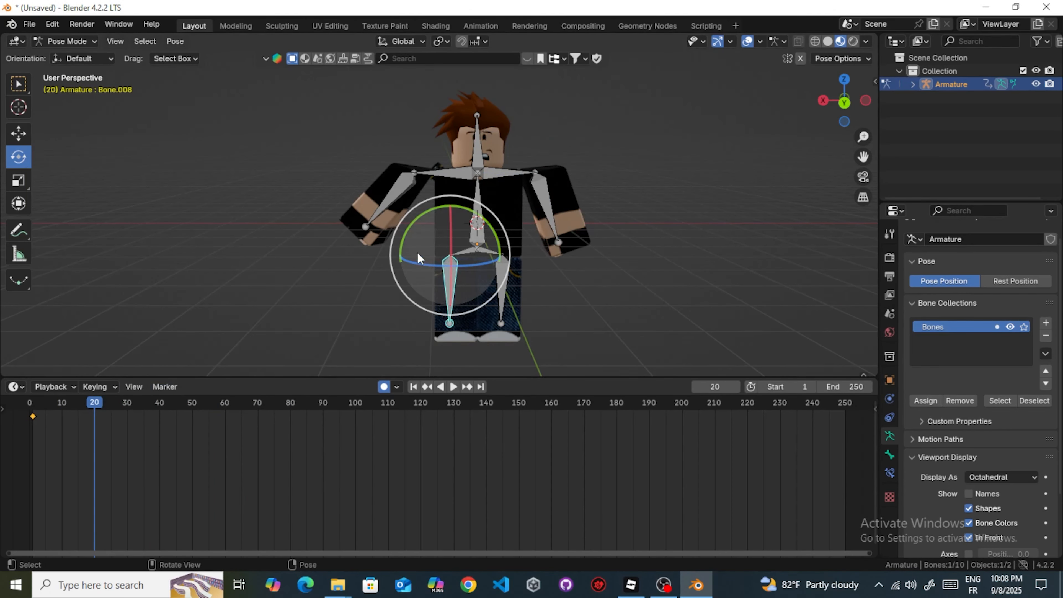
left_click_drag(403, 235, 410, 220)
left_click(481, 139)
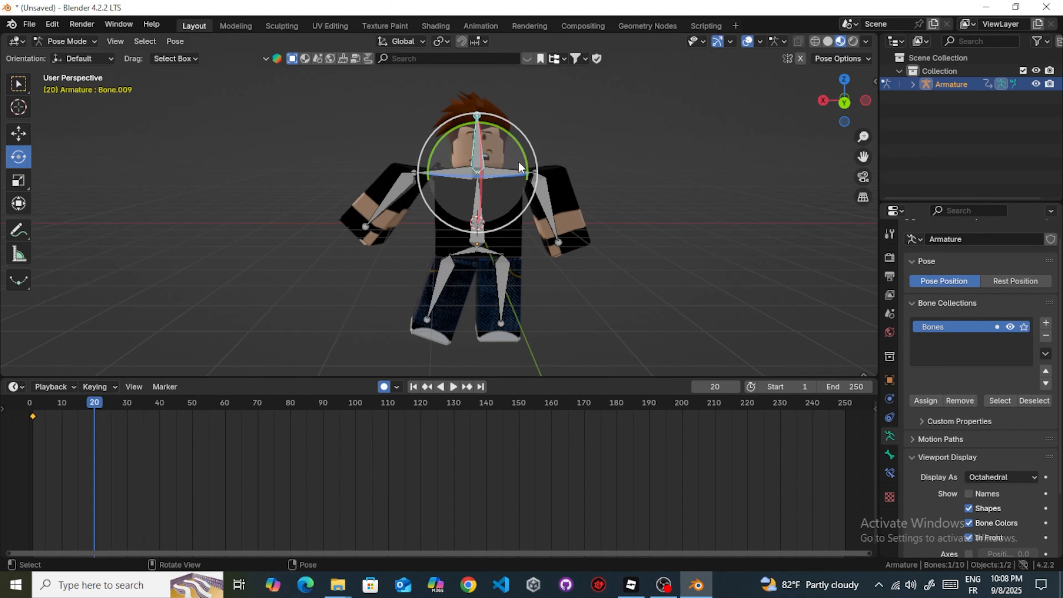
left_click_drag(521, 151, 469, 164)
left_click(57, 404)
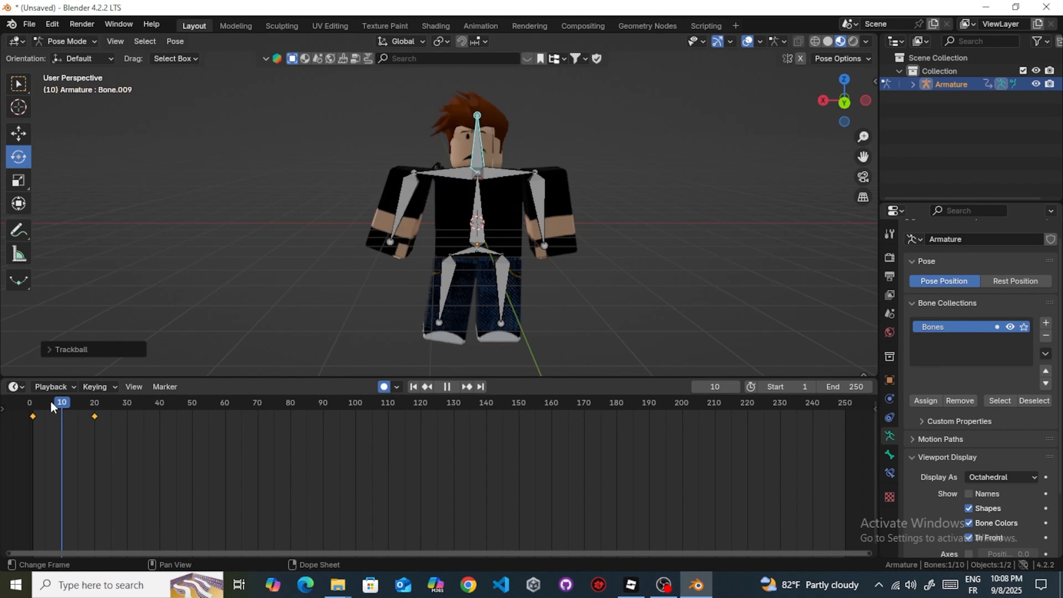
key("space")
key("space")
- At frame 40, turn the head back and tilt it slightly toward the raised arm, and play the animation from the start
left_click_drag(148, 404, 160, 404)
left_click_drag(465, 178, 487, 177)
left_click_drag(445, 133, 440, 139)
left_click_drag(59, 404, 5, 407)
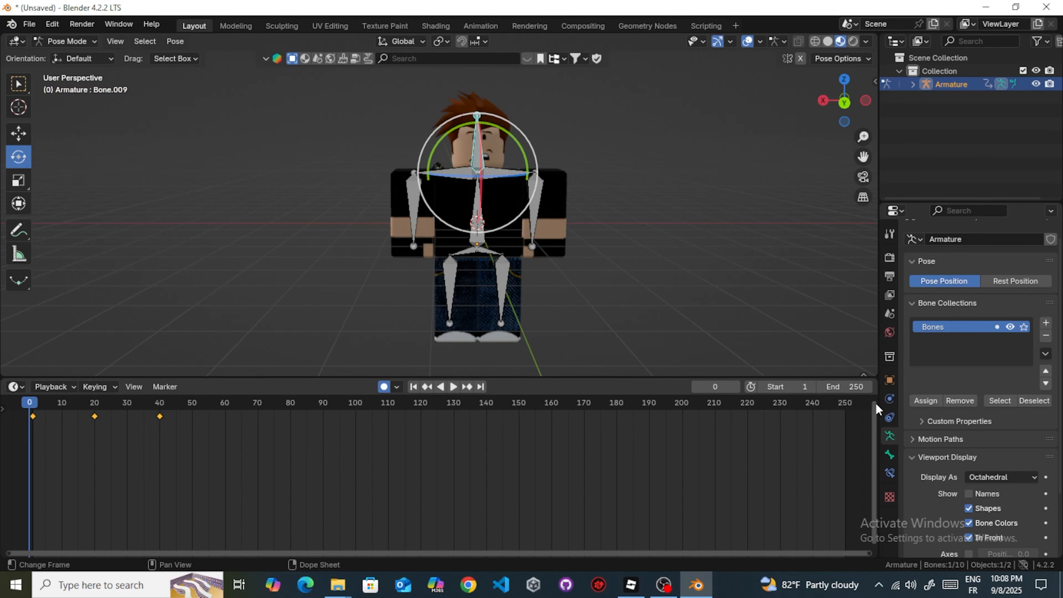
key("space")
key("space")
- Rotate the positive X leg bone back to a straight standing position at frame 40
left_click_drag(186, 404, 159, 404)
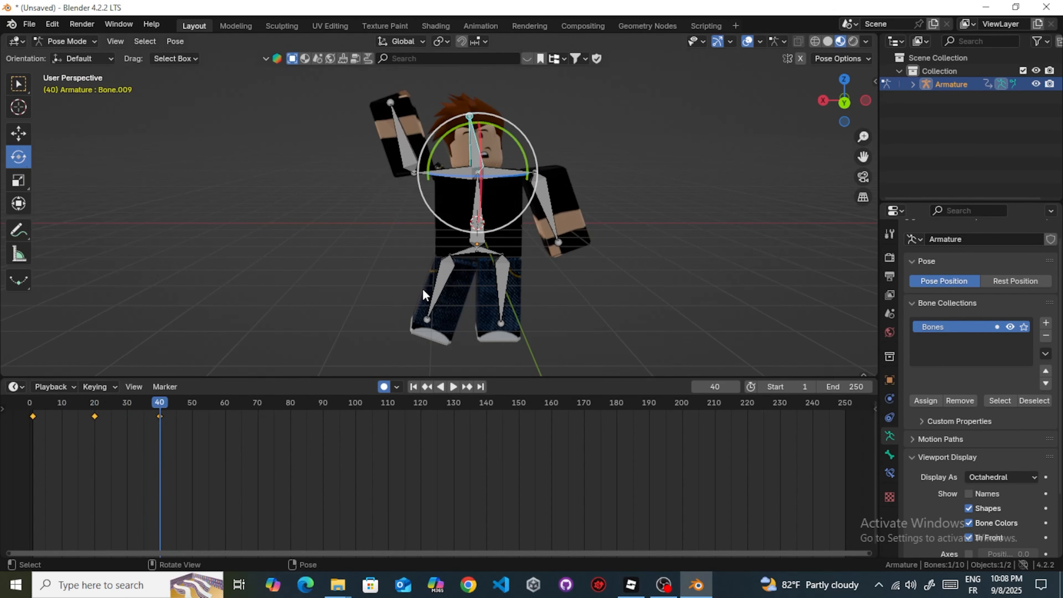
left_click(449, 270)
left_click_drag(416, 221, 405, 236)
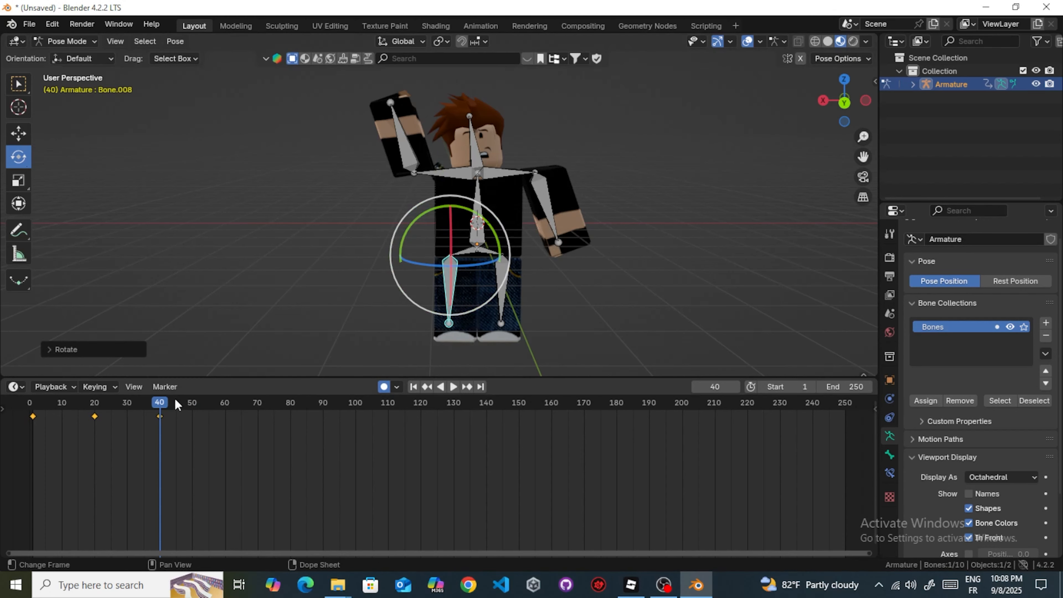
- Rotate the negative X leg bone slightly outward at frame 30 and farther outward at frame 50, and play the animation from the start
left_click(501, 285)
left_click_drag(159, 407, 128, 406)
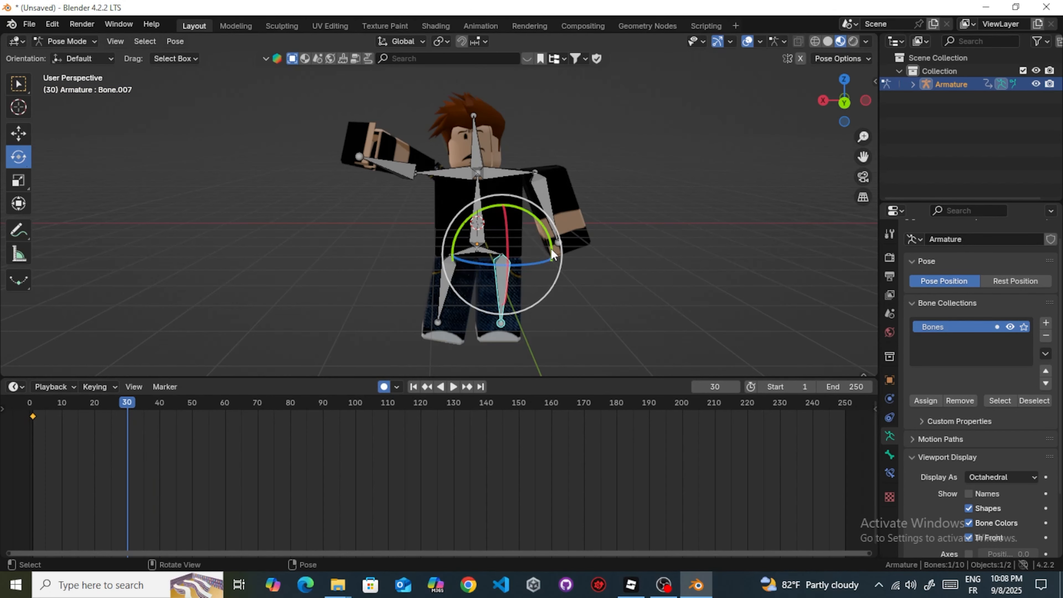
left_click_drag(550, 247, 552, 242)
left_click_drag(129, 405, 193, 407)
left_click_drag(549, 235, 539, 218)
left_click_drag(193, 409, 32, 408)
key("space")
key("space")
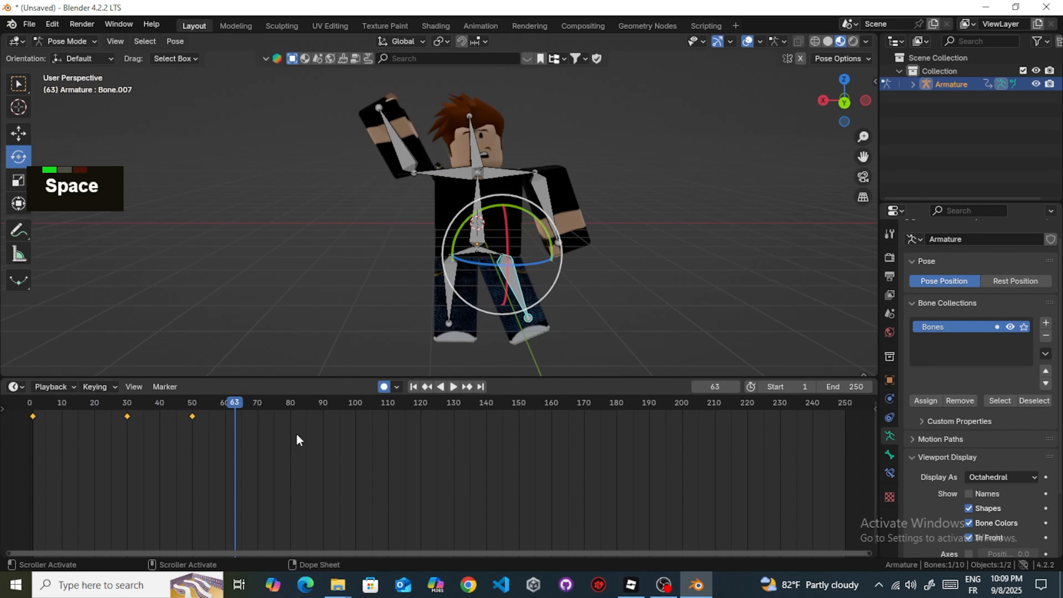
- Replace the negative X leg bone's keyframe at frame 30 with a copy of its starting keyframe, and play the animation to check it
left_click_drag(232, 407, 127, 405)
left_click(128, 416)
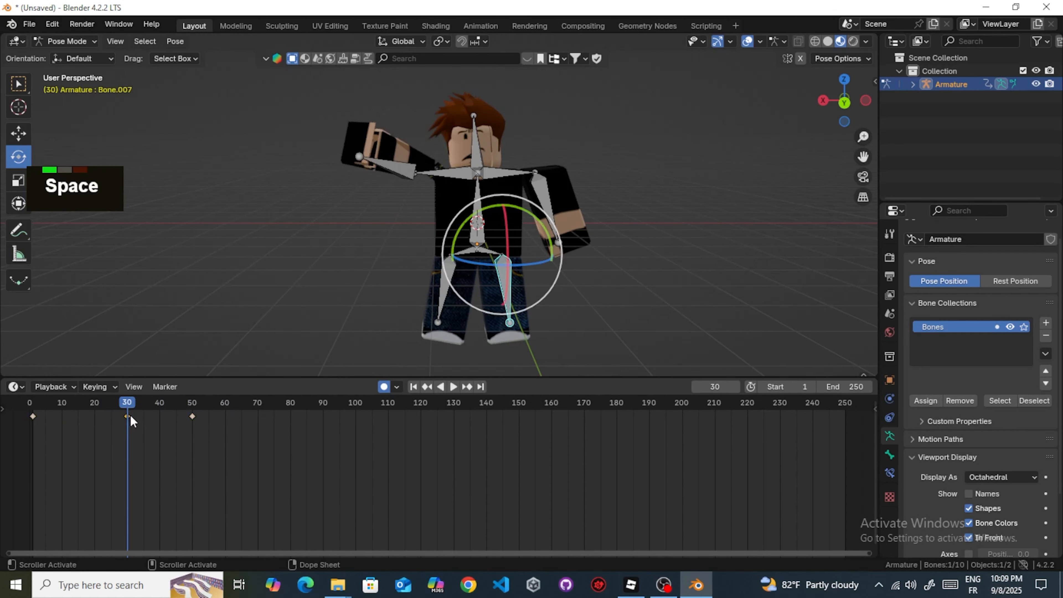
key("Delete")
key("ctrl+v")
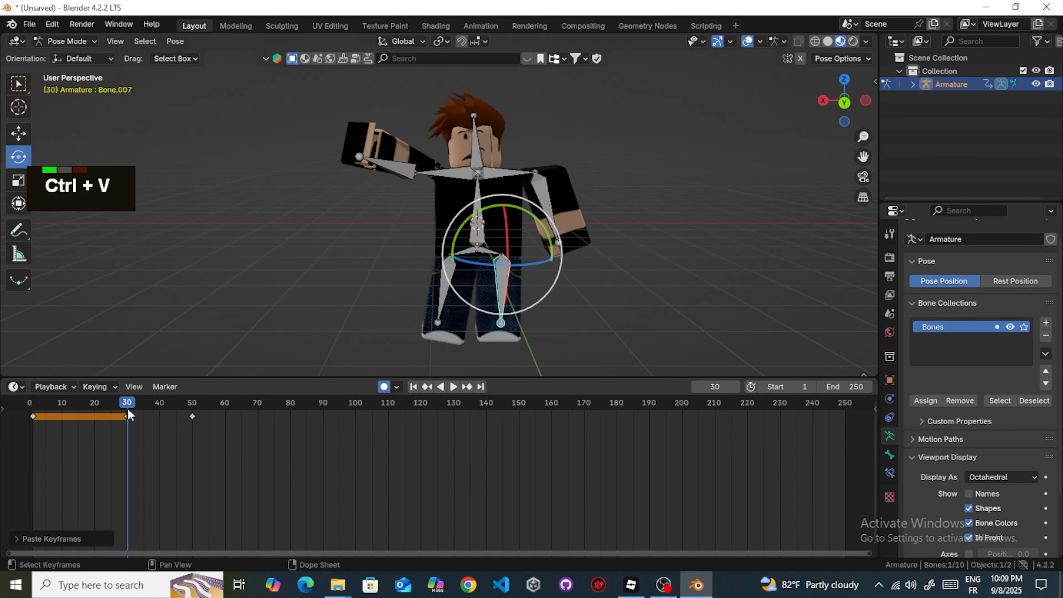
key("space")
key("space")
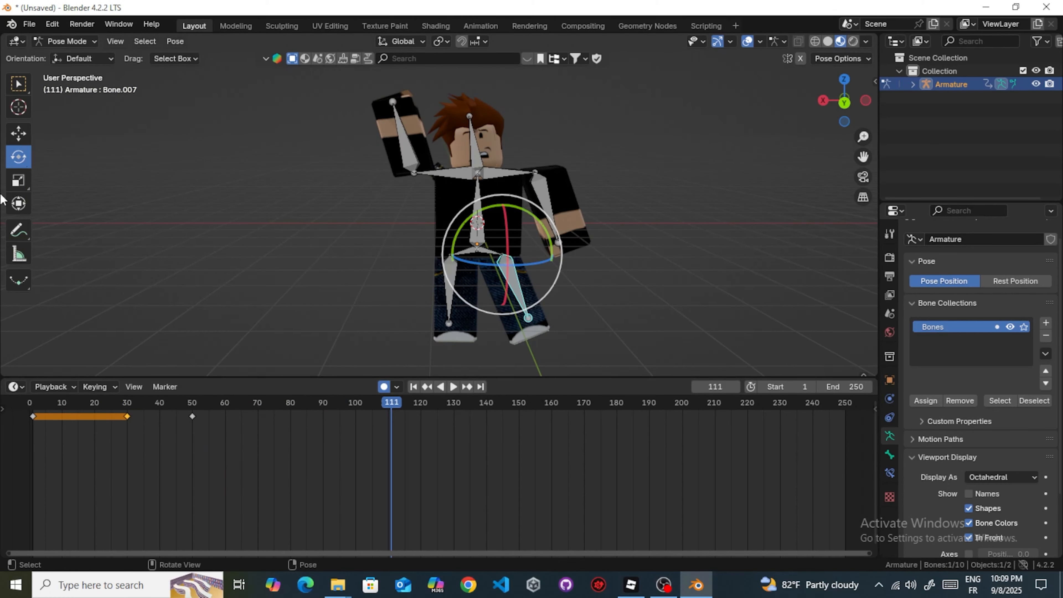
scroll(577, 173, "down", 1)
middle_click_drag(578, 177, 636, 194)
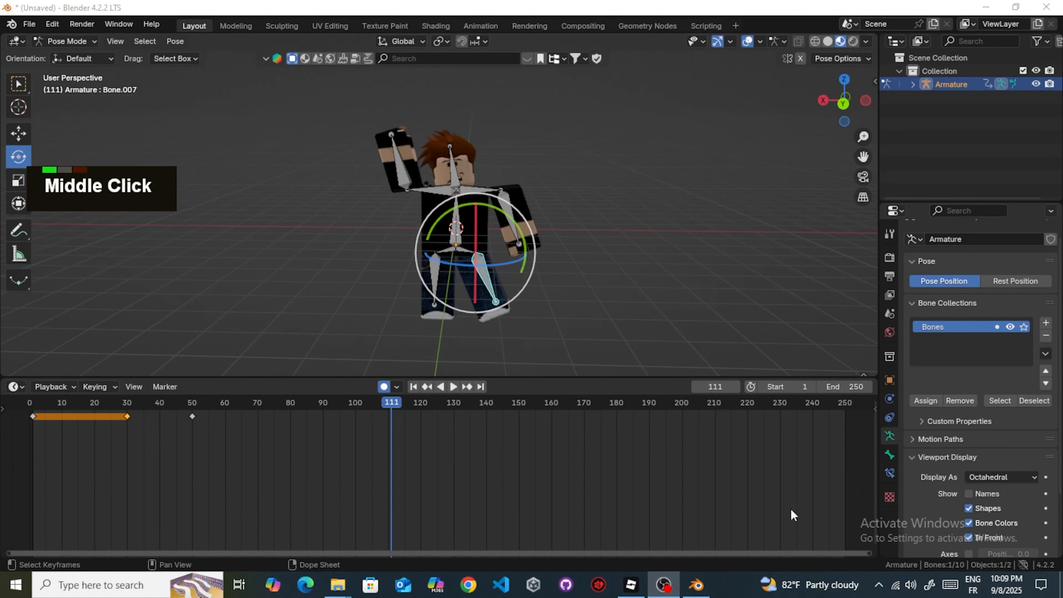